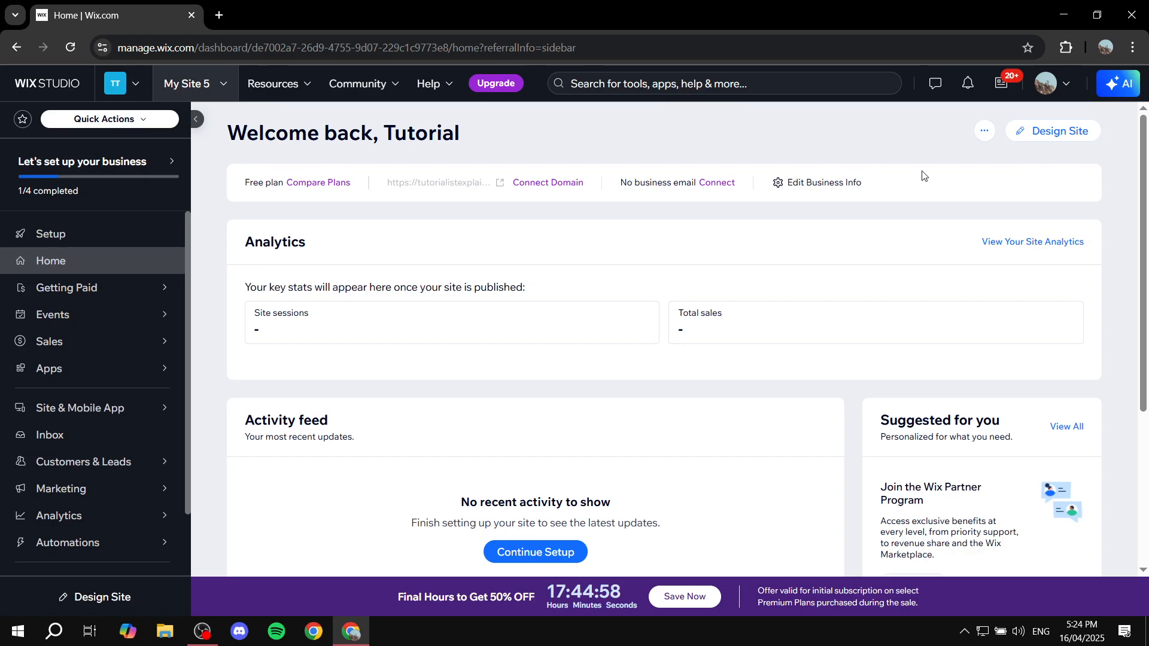
Open My Site 5 for design in the website editor.
{"action": "left_click", "coordinate": [1054, 135]}
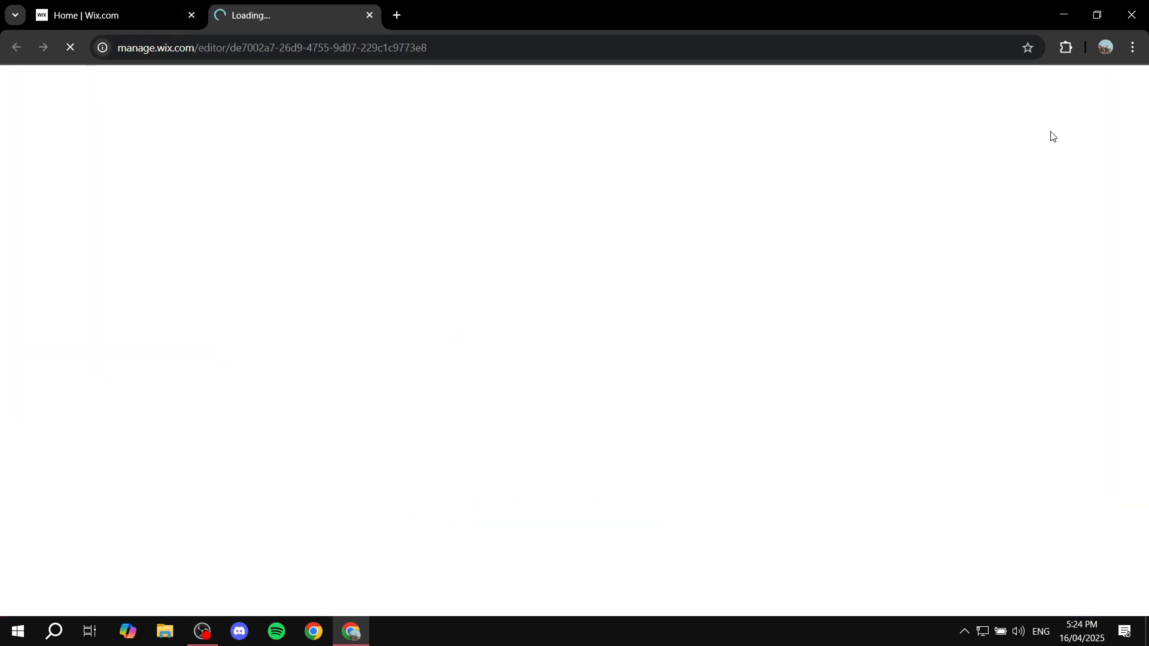
{"action": "left_click", "coordinate": [74, 4]}
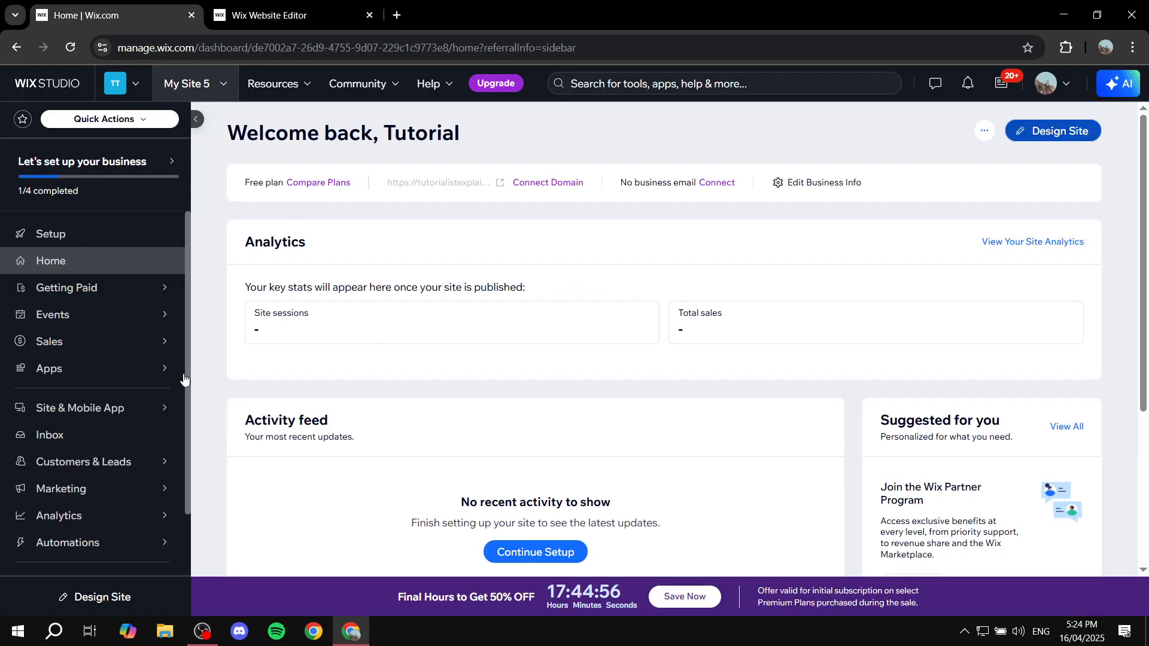
{"action": "mouse_move", "coordinate": [129, 377]}
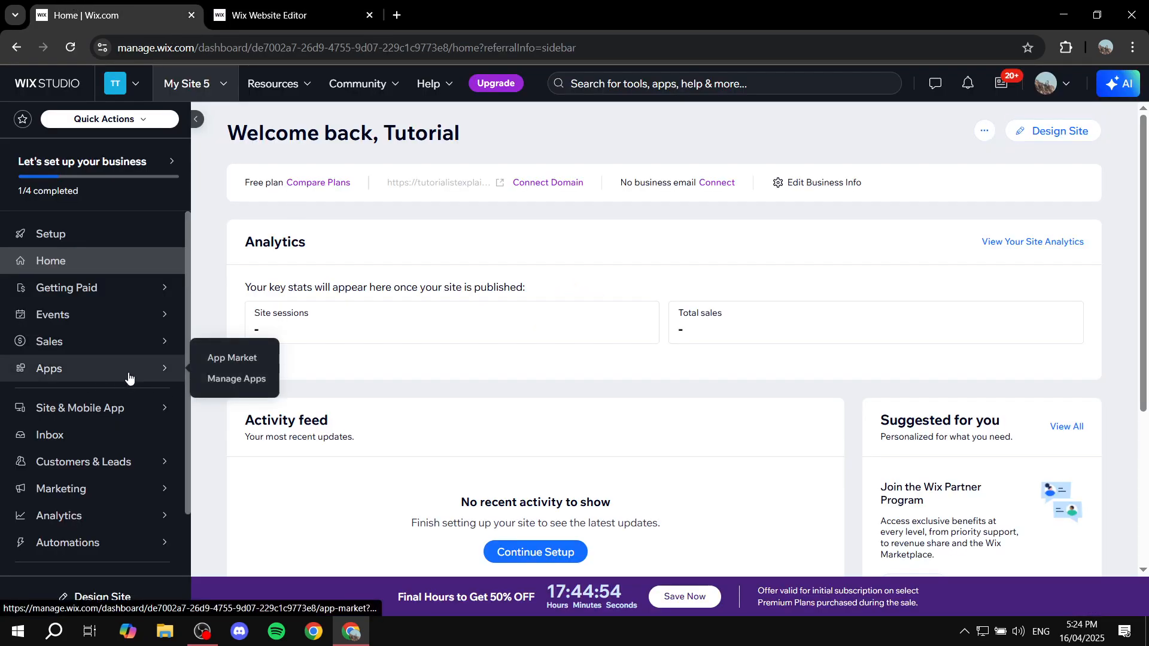
{"action": "left_click", "coordinate": [269, 15]}
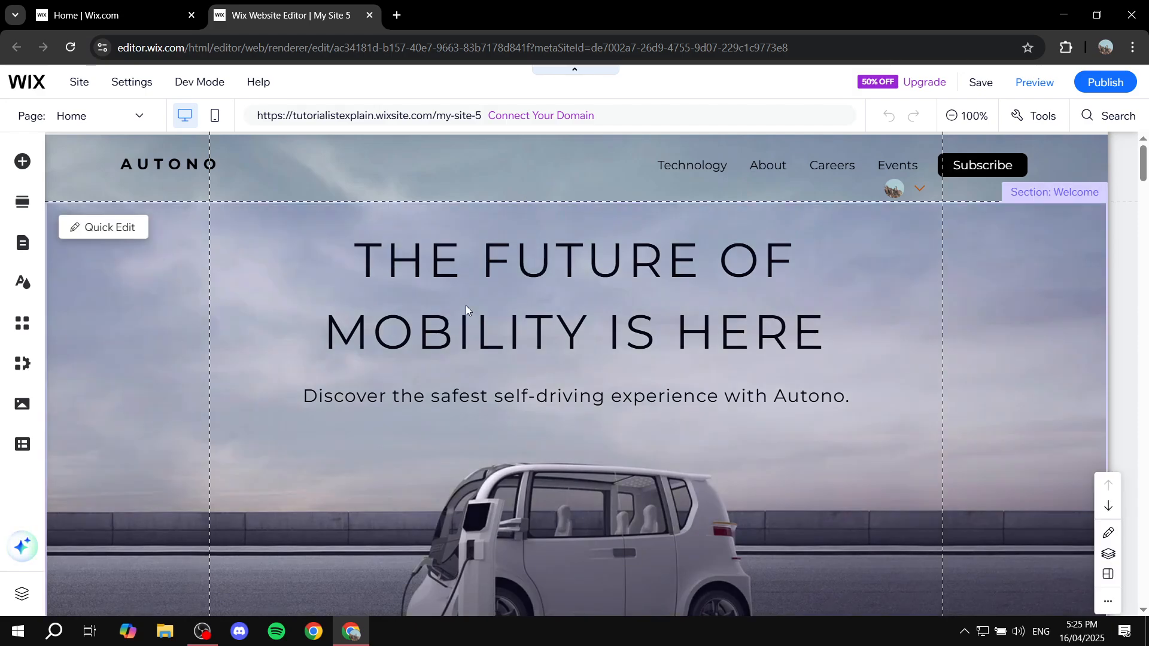
Open the App Market in the editor and search it for "Wix Pricing Plans".
{"action": "left_click", "coordinate": [21, 332]}
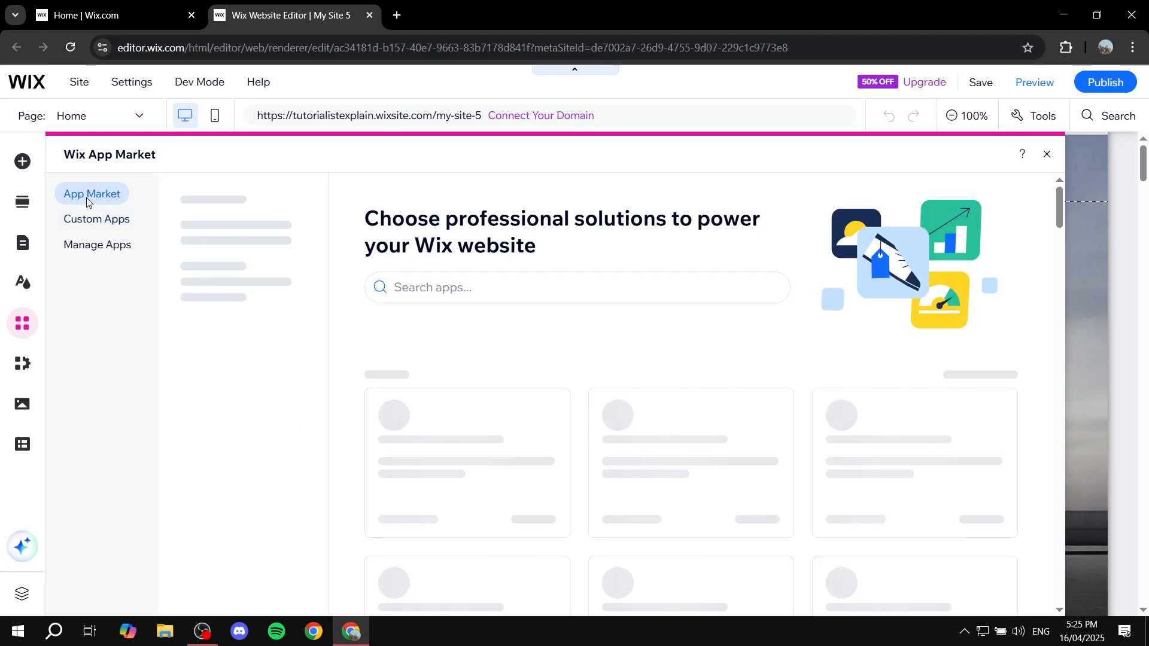
{"action": "left_click", "coordinate": [474, 289]}
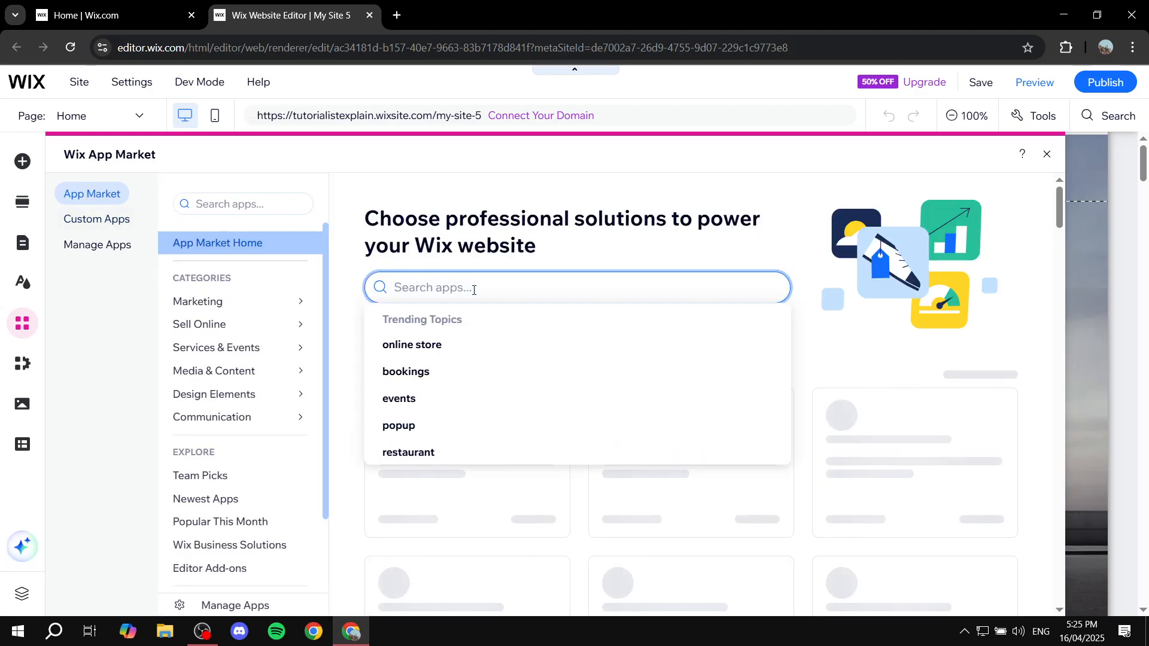
{"action": "type", "text": "W"}
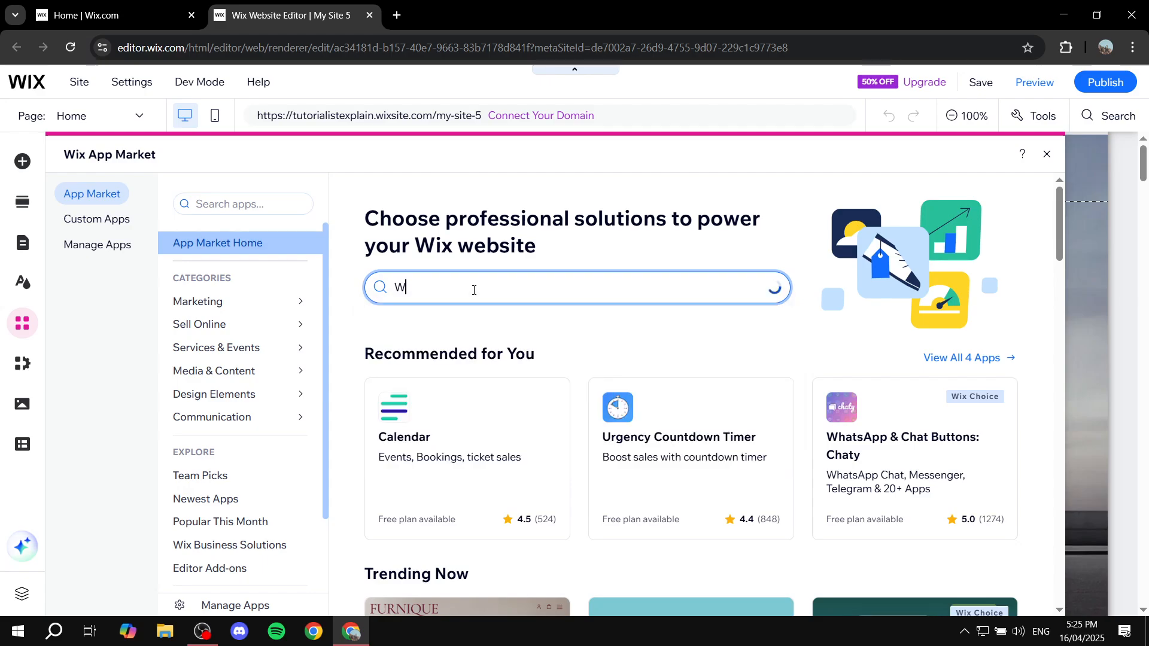
{"action": "type", "text": "ix Pricing Plans"}
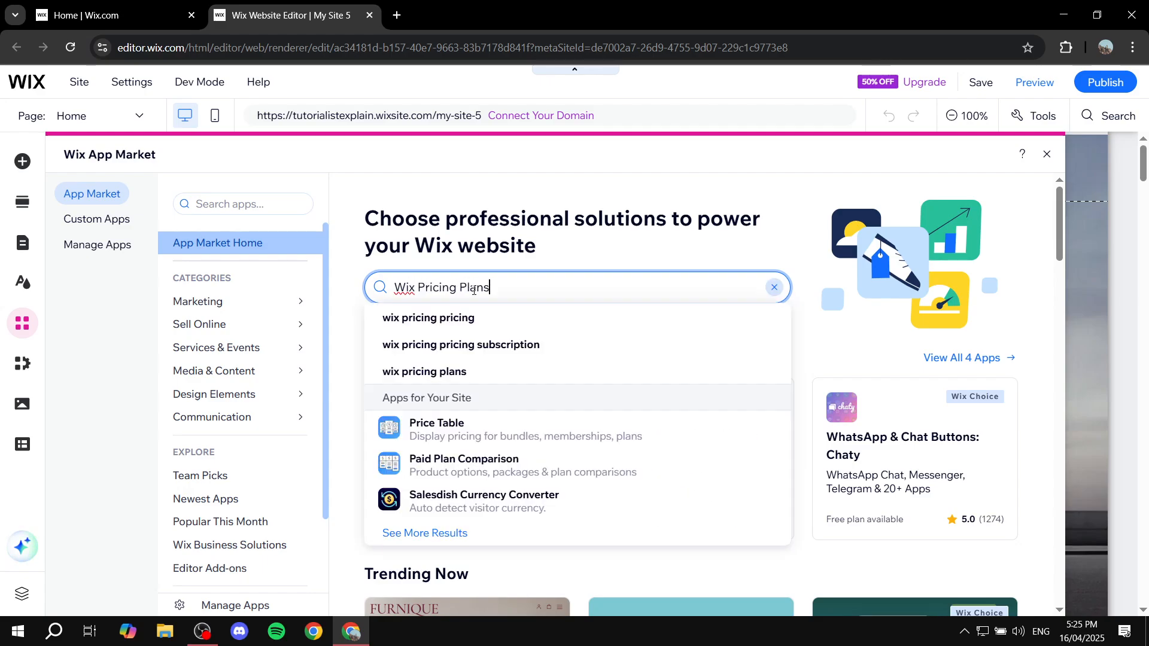
{"action": "key", "text": "Return"}
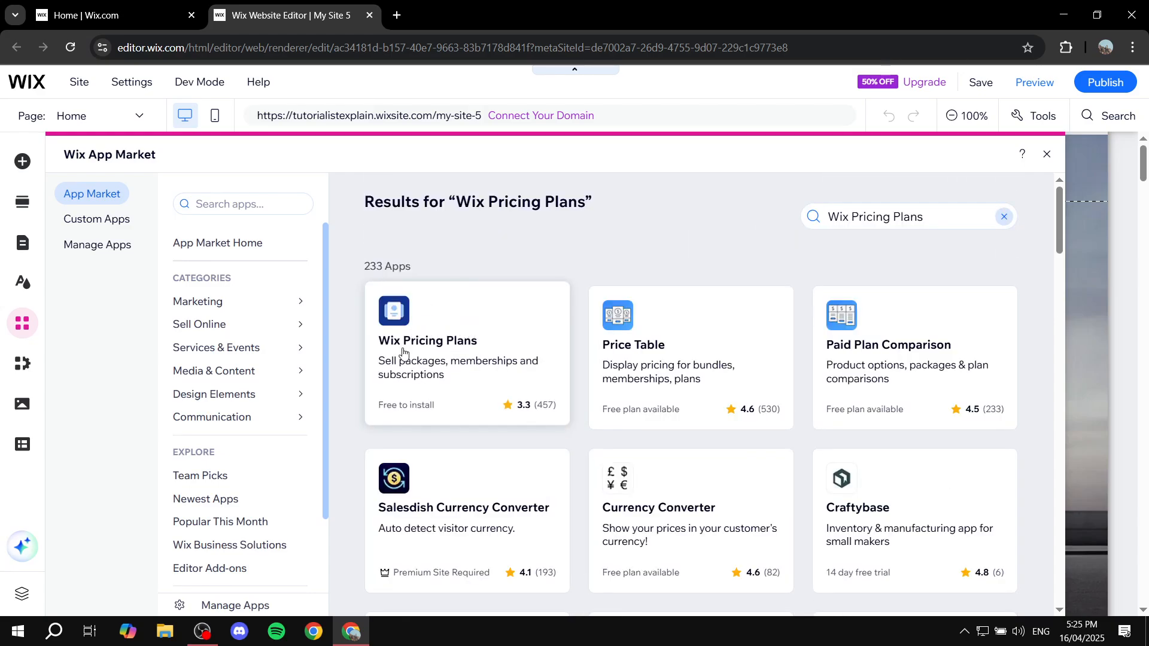
Add the Wix Pricing Plans app to the site and look over its Plans & Pricing page.
{"action": "left_click", "coordinate": [480, 349]}
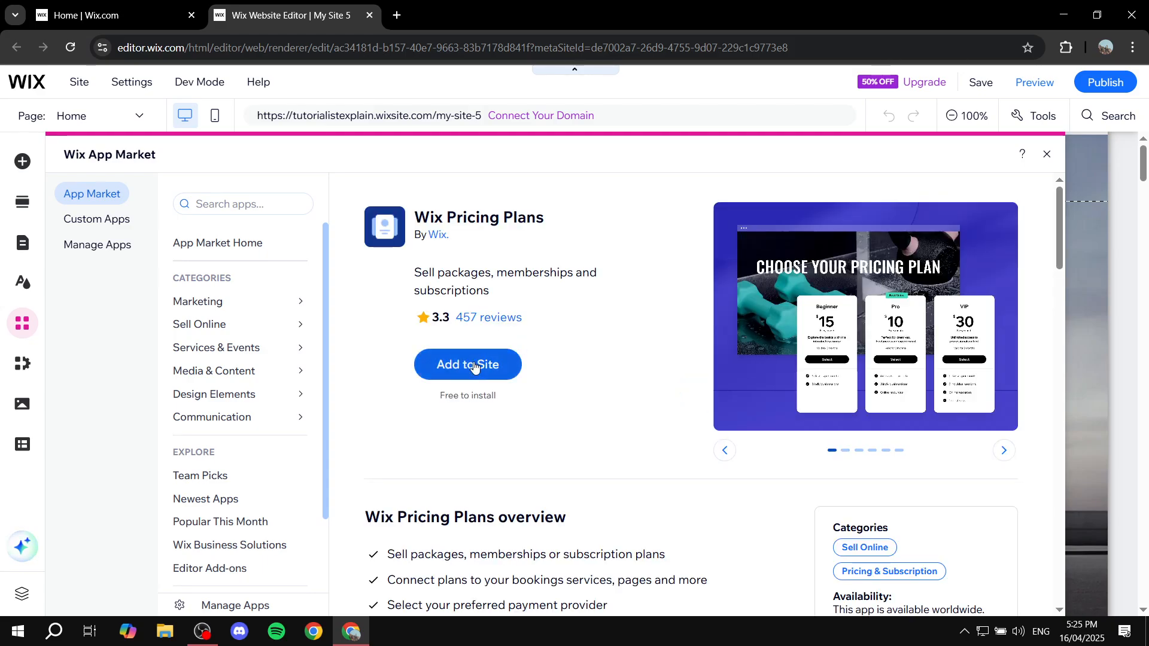
{"action": "left_click", "coordinate": [470, 371]}
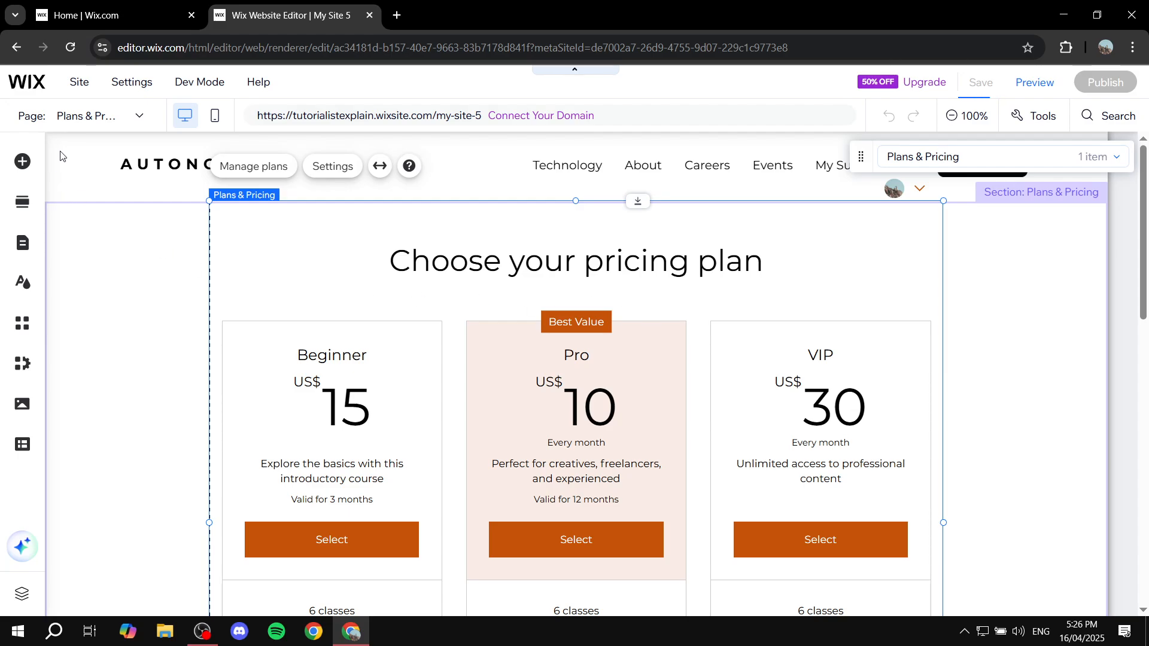
{"action": "left_click", "coordinate": [110, 123]}
{"action": "left_click", "coordinate": [111, 124]}
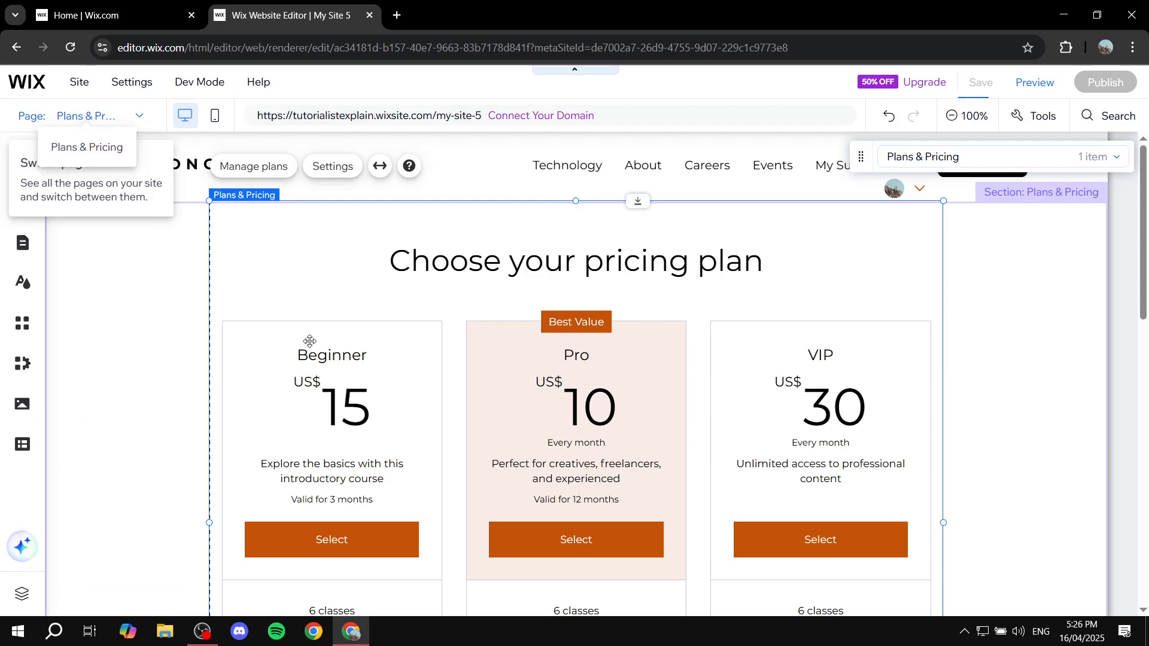
{"action": "scroll", "coordinate": [383, 371], "scroll_direction": "down", "scroll_amount": 3}
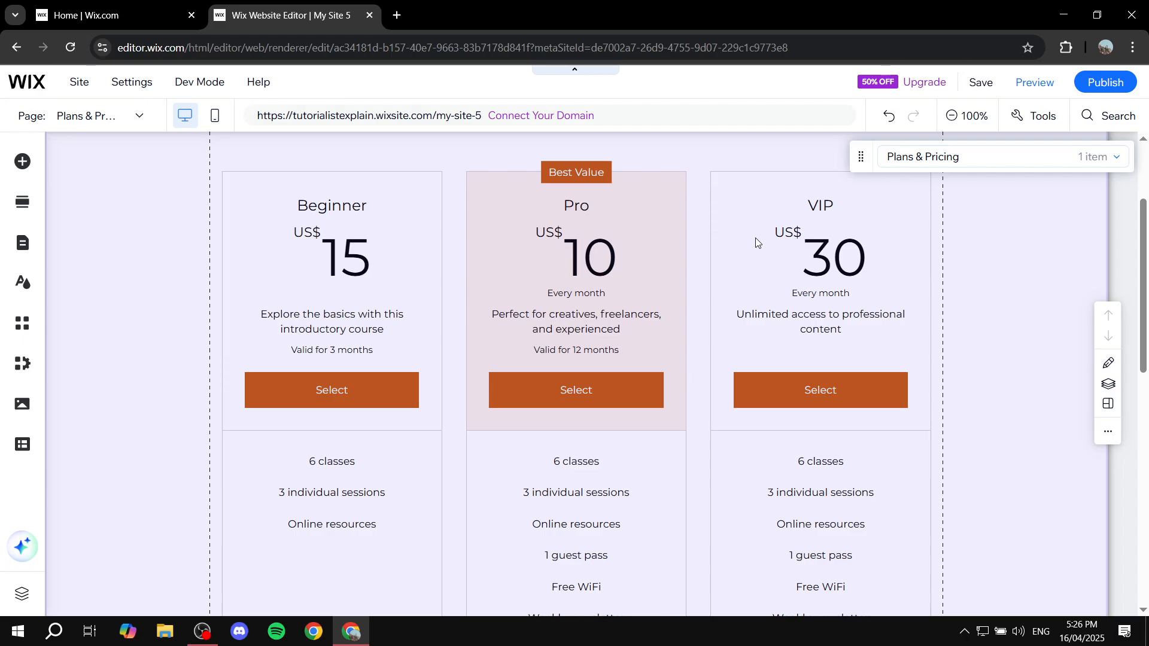
{"action": "scroll", "coordinate": [755, 238], "scroll_direction": "up", "scroll_amount": 3}
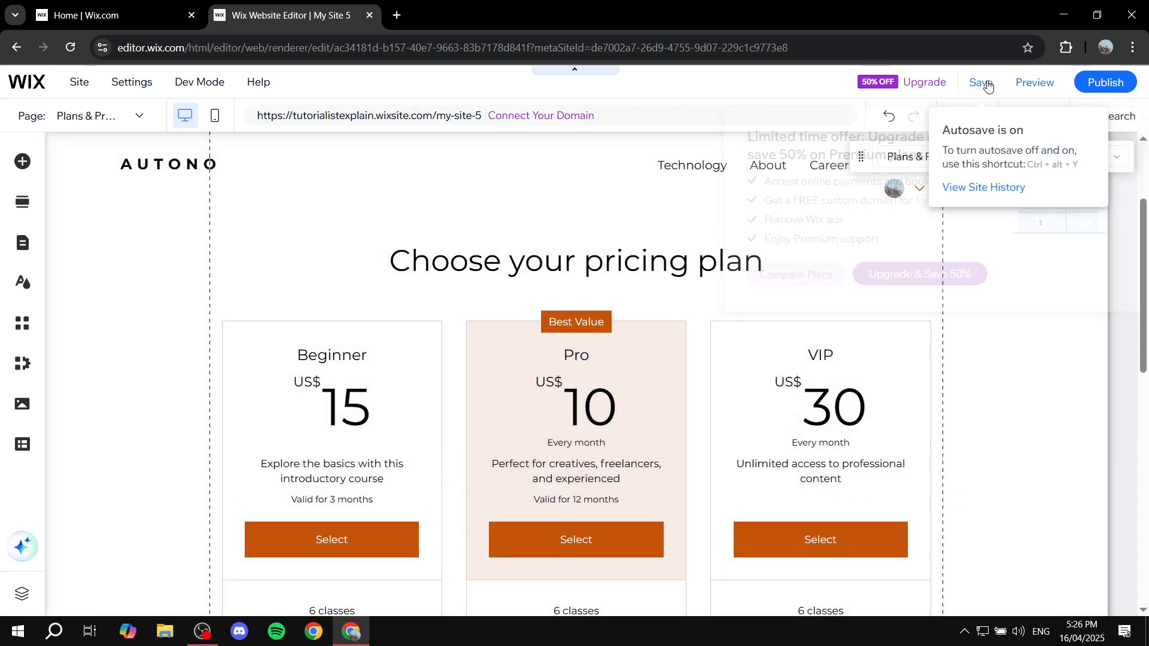
Save the site with the new pricing page and close the website editor.
{"action": "left_click", "coordinate": [987, 83]}
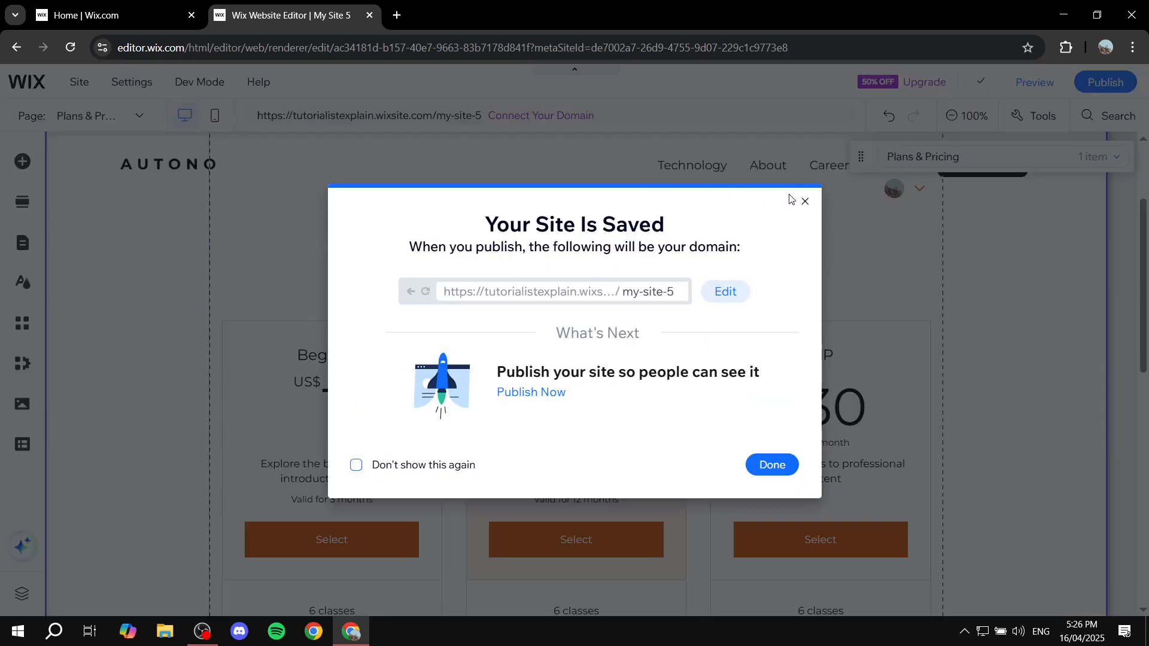
{"action": "left_click", "coordinate": [803, 201]}
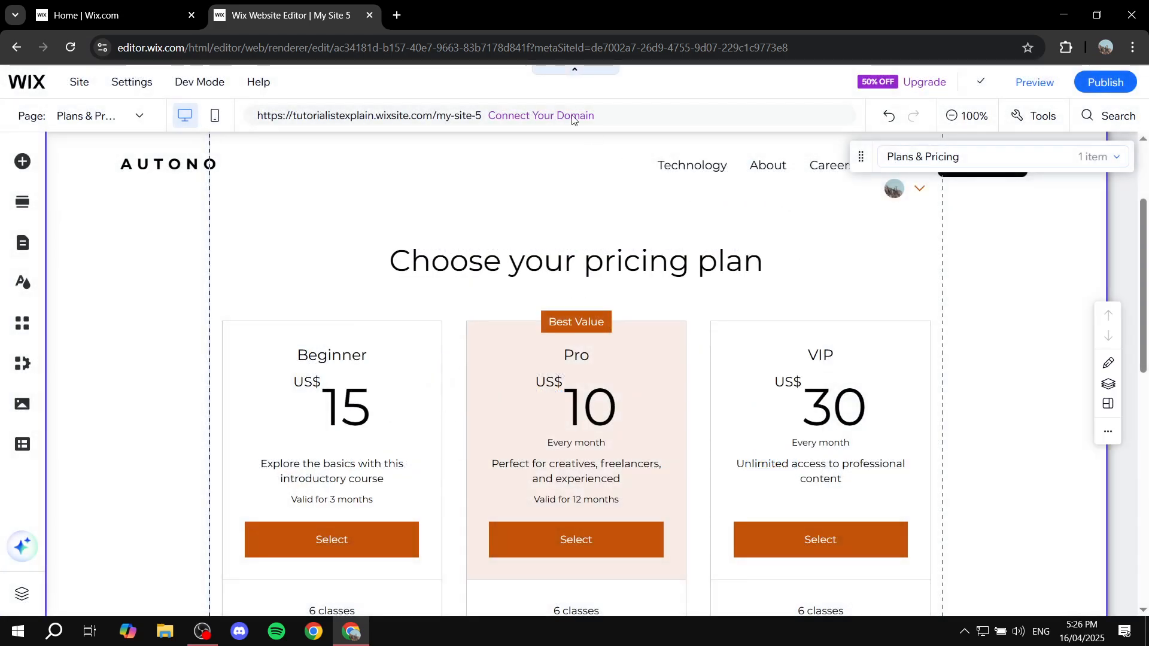
{"action": "left_click", "coordinate": [569, 239]}
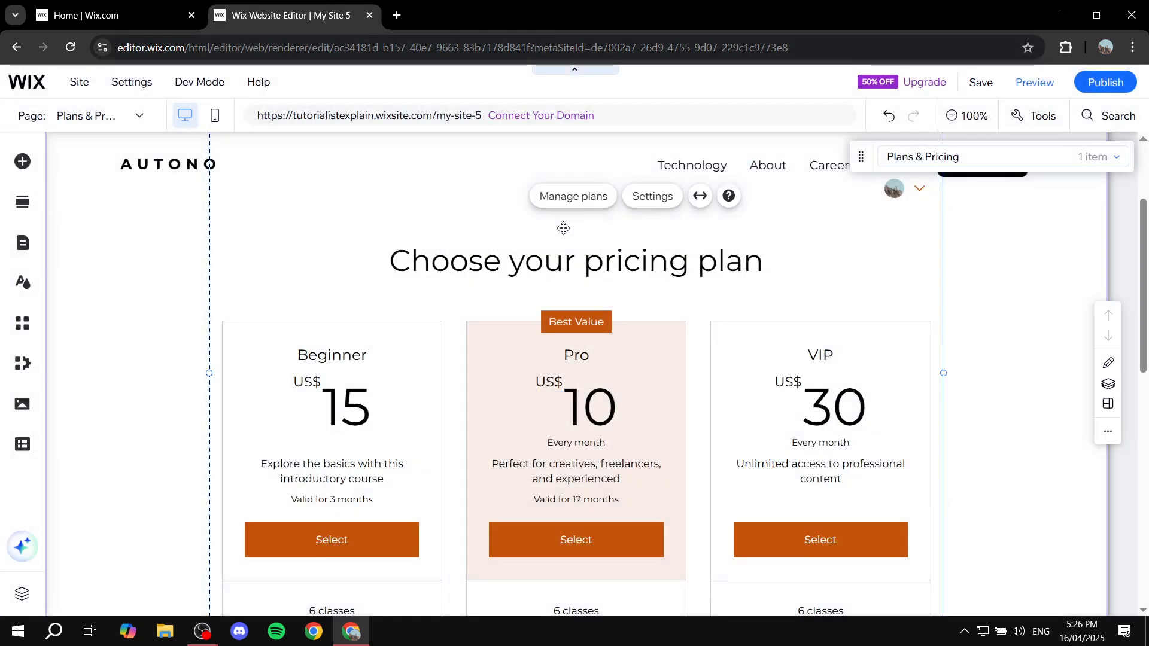
{"action": "left_click", "coordinate": [370, 15]}
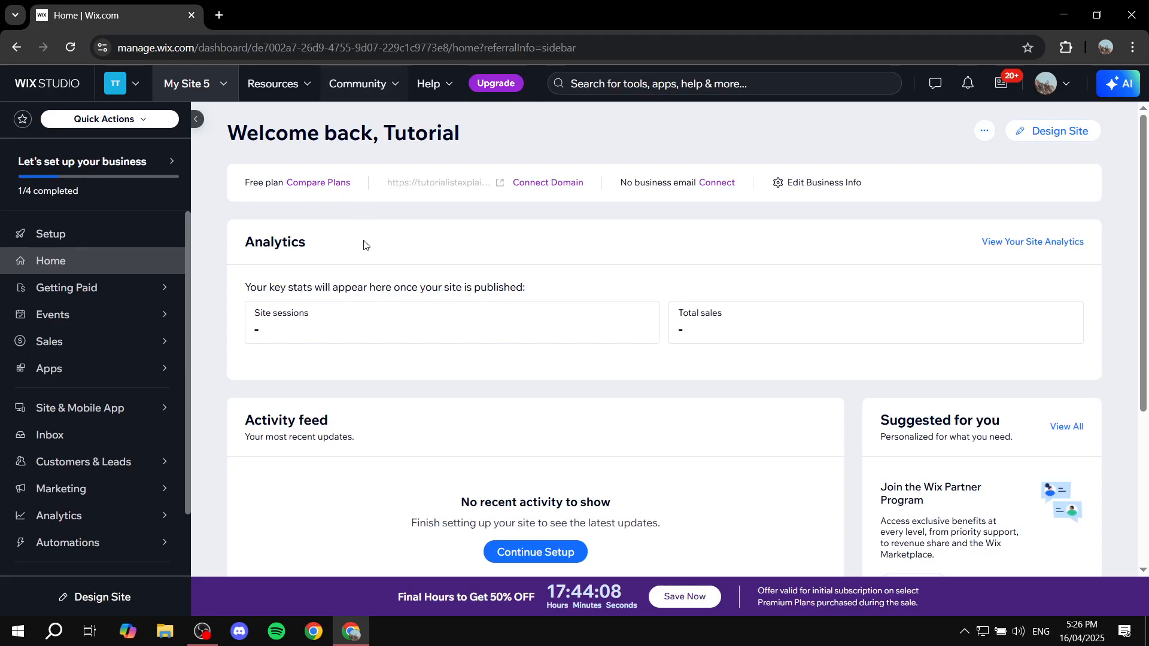
Reload the site dashboard and get started with the Pricing Plans section.
{"action": "left_click", "coordinate": [70, 47]}
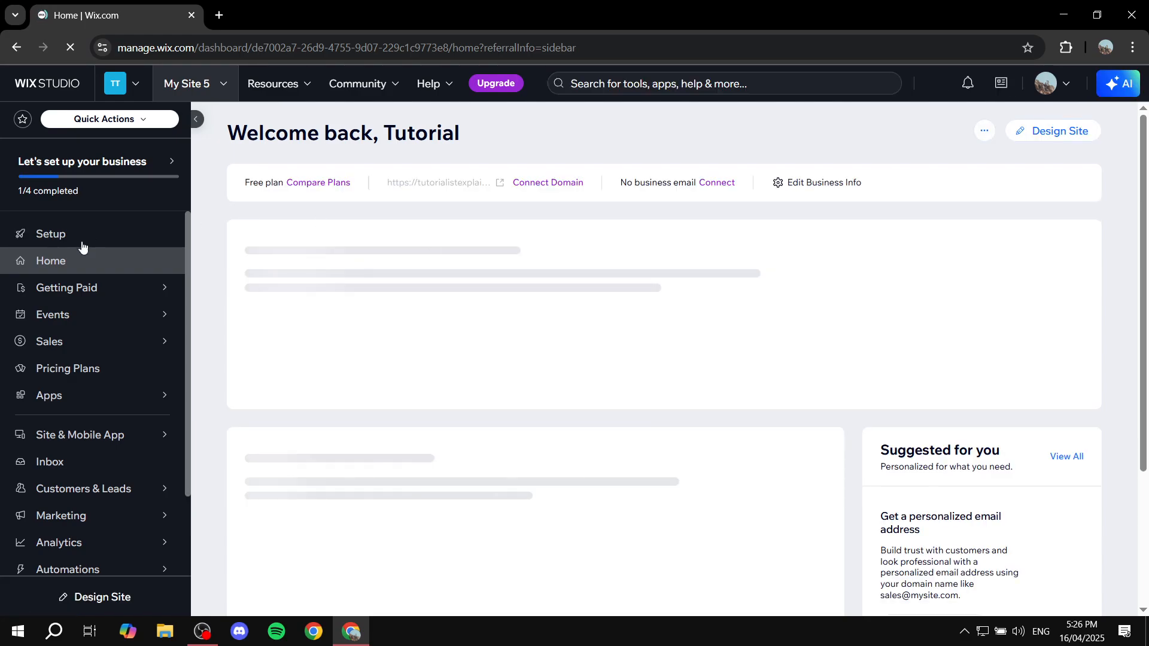
{"action": "left_click", "coordinate": [65, 371]}
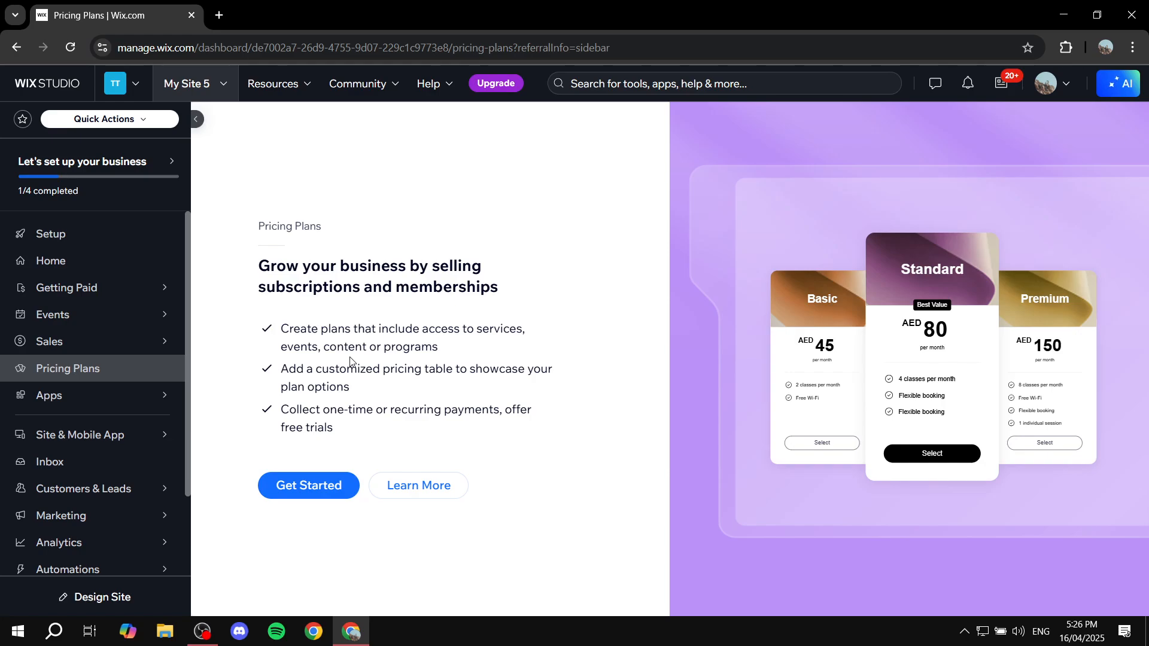
{"action": "left_click", "coordinate": [310, 492]}
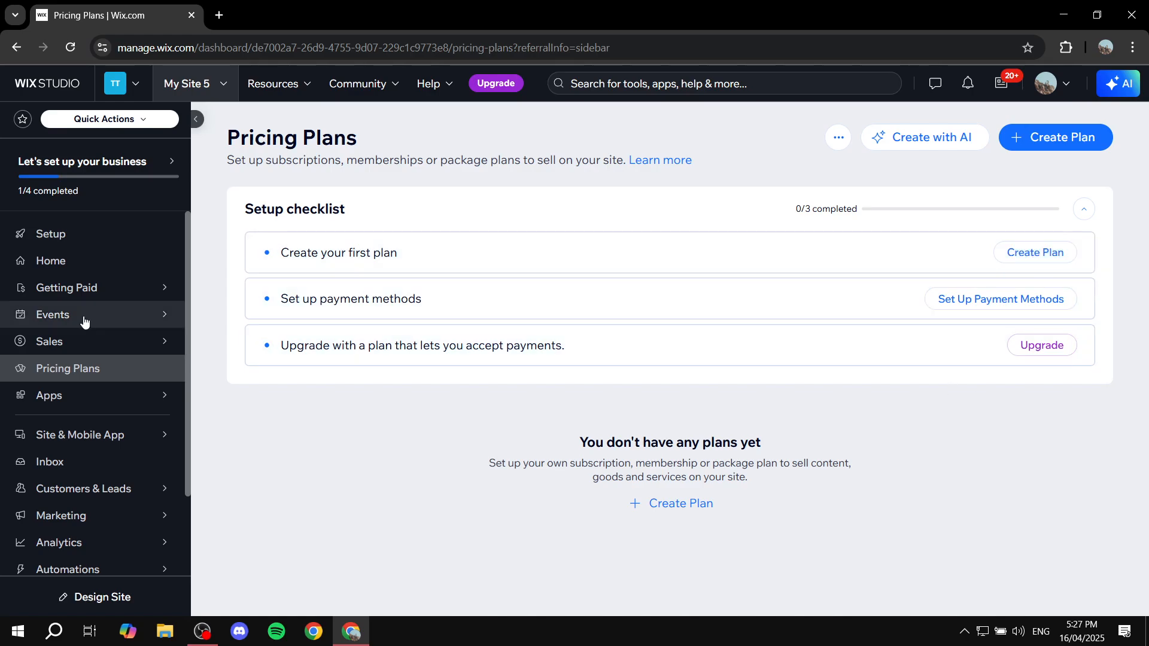
Create a new pricing plan and name it "Bronze".
{"action": "left_click", "coordinate": [1056, 139]}
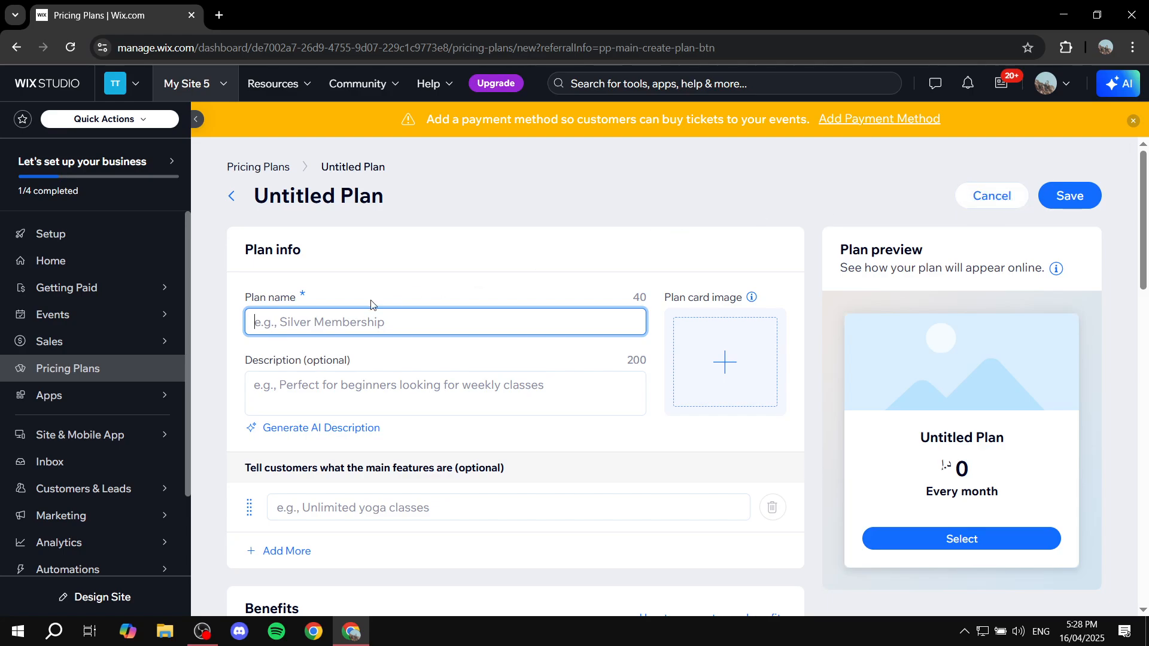
{"action": "left_click_drag", "start_coordinate": [244, 299], "coordinate": [325, 290]}
{"action": "left_click", "coordinate": [328, 294]}
{"action": "left_click", "coordinate": [340, 321]}
{"action": "type", "text": "Bronze"}
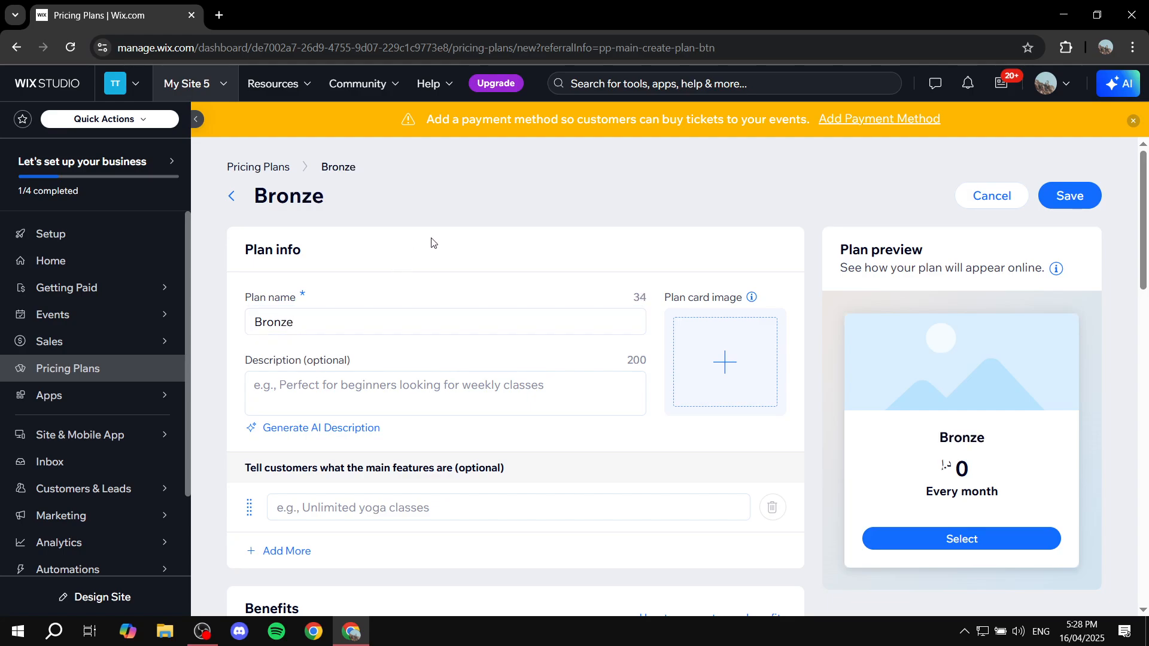
{"action": "left_click", "coordinate": [475, 281]}
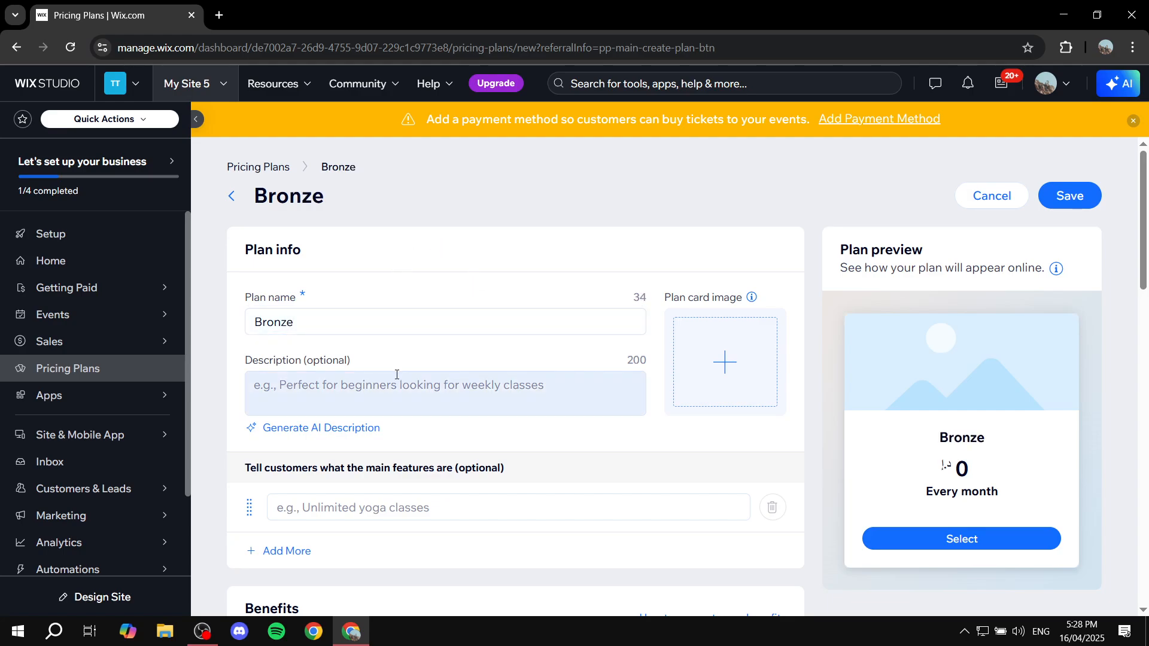
{"action": "left_click", "coordinate": [354, 378]}
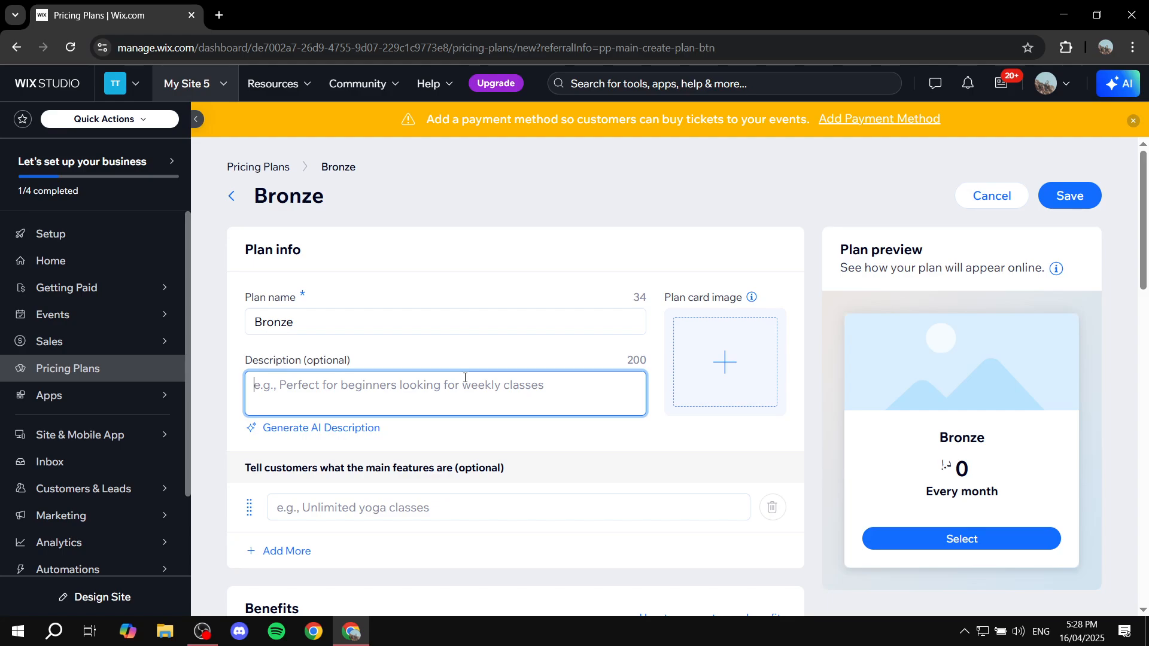
{"action": "left_click", "coordinate": [743, 235]}
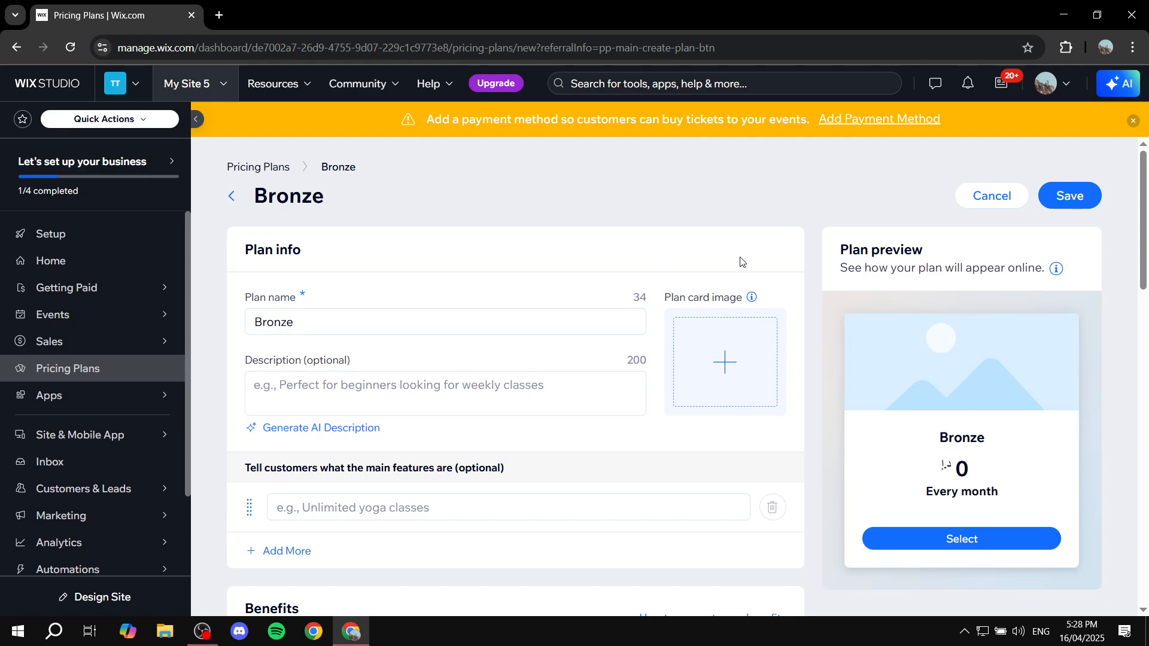
Upload Colors.png from the computer and use it as the Bronze plan's card image.
{"action": "left_click", "coordinate": [722, 377]}
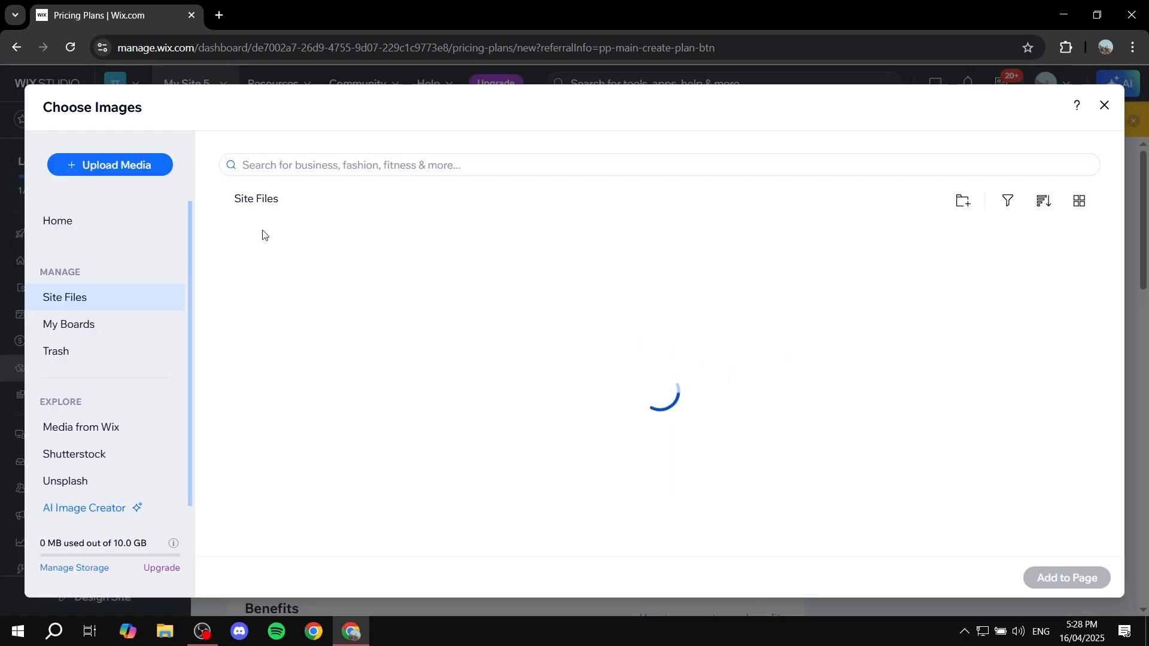
{"action": "left_click", "coordinate": [137, 165]}
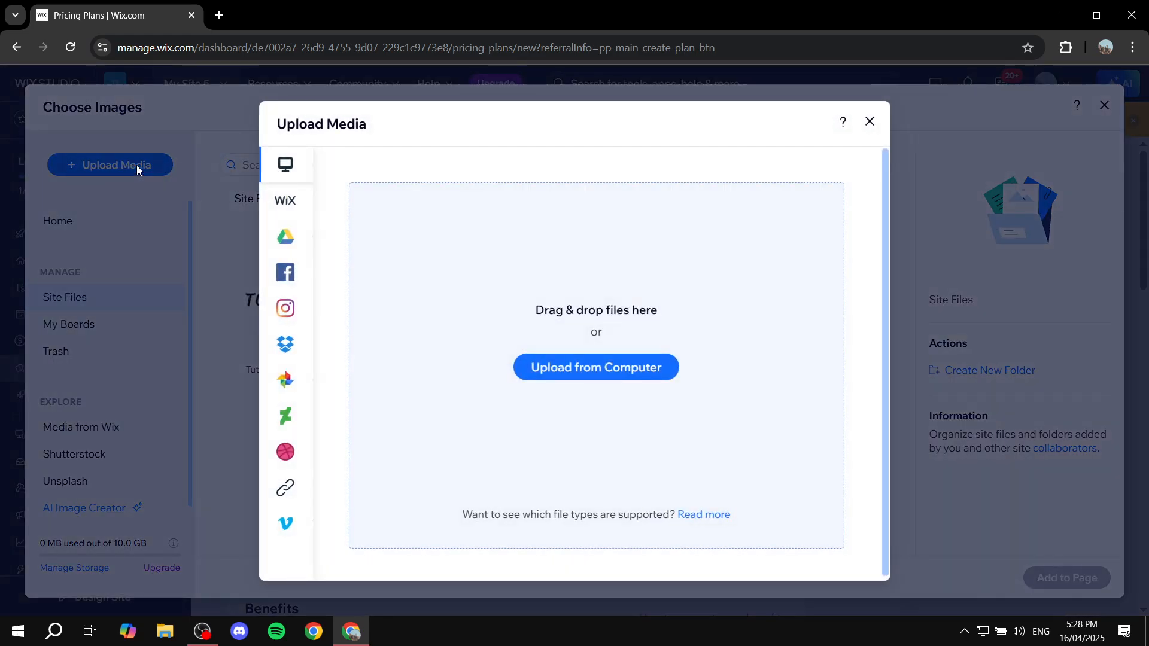
{"action": "left_click", "coordinate": [598, 375]}
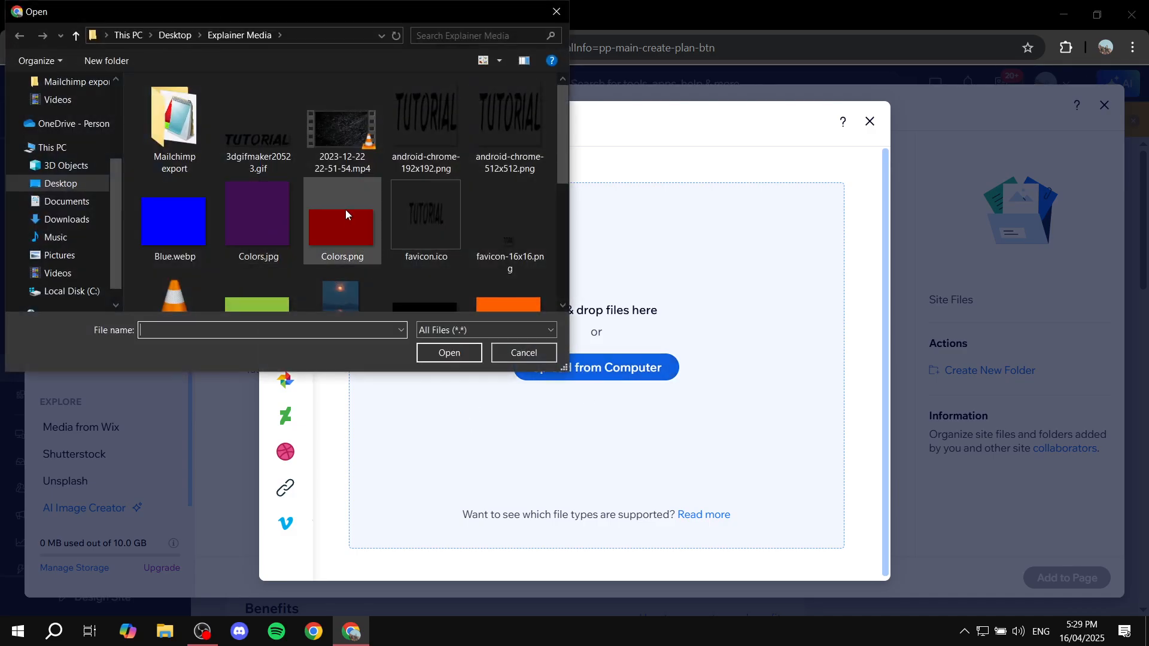
{"action": "double_click", "coordinate": [348, 213]}
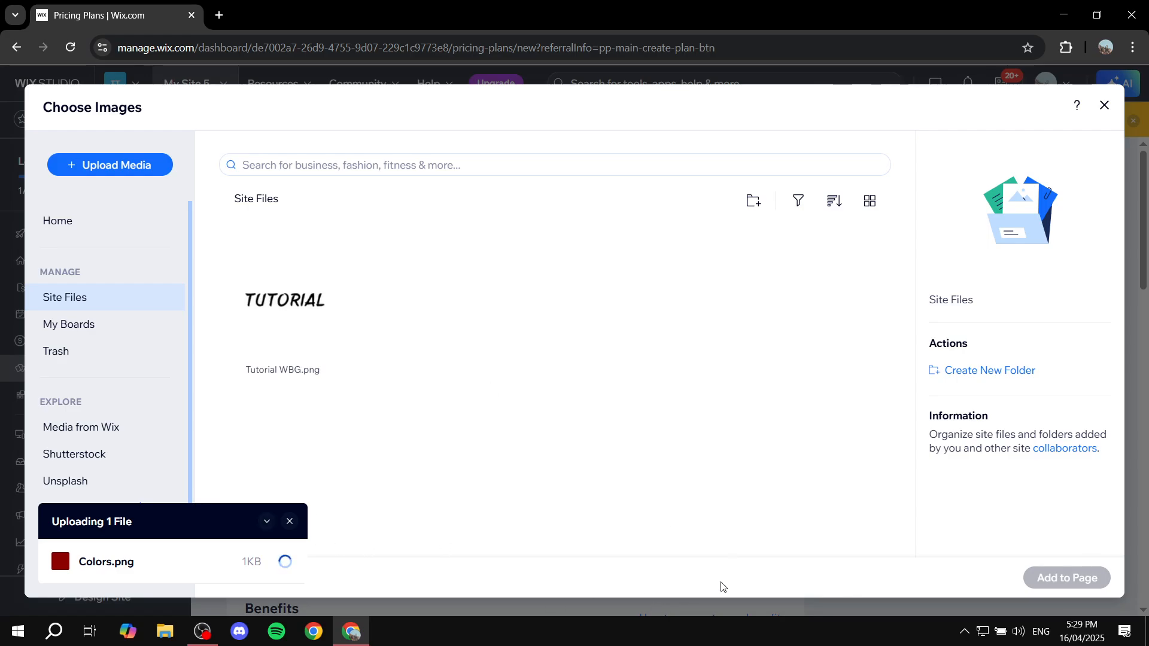
{"action": "left_click", "coordinate": [1073, 581]}
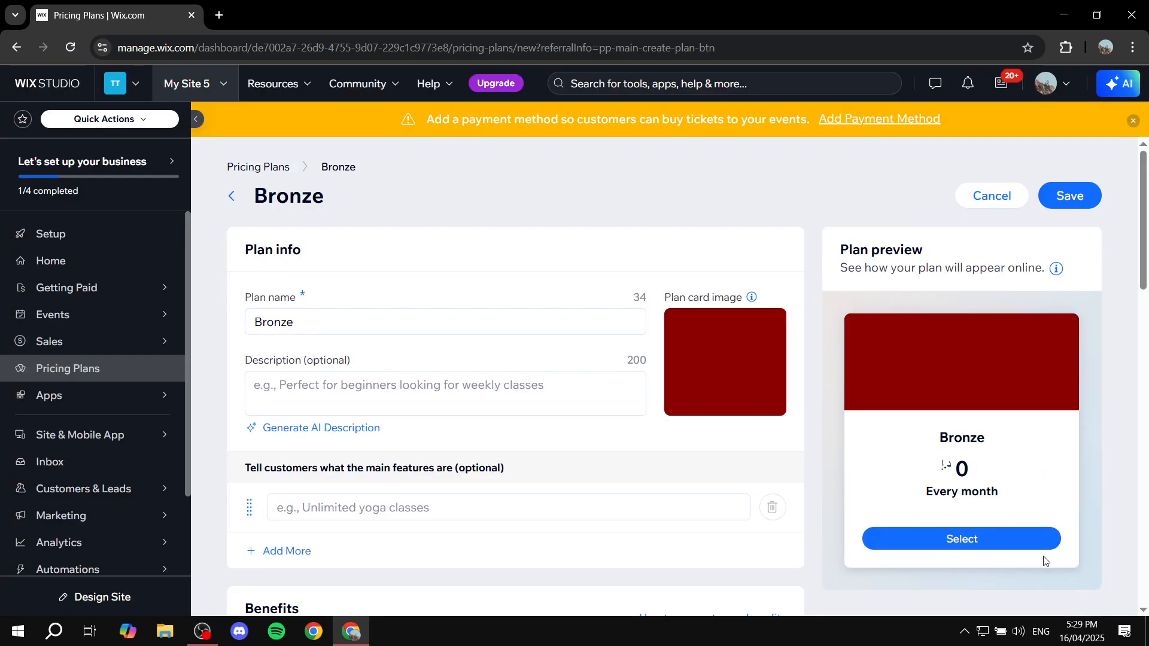
{"action": "scroll", "coordinate": [677, 462], "scroll_direction": "down", "scroll_amount": 3}
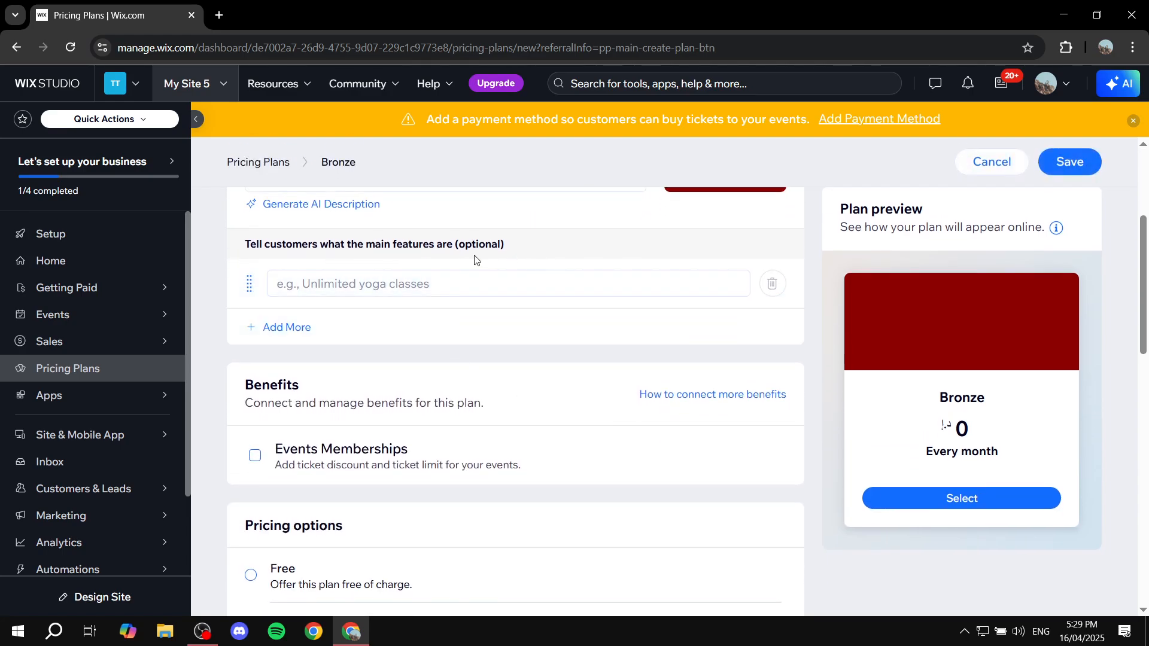
{"action": "left_click", "coordinate": [442, 283]}
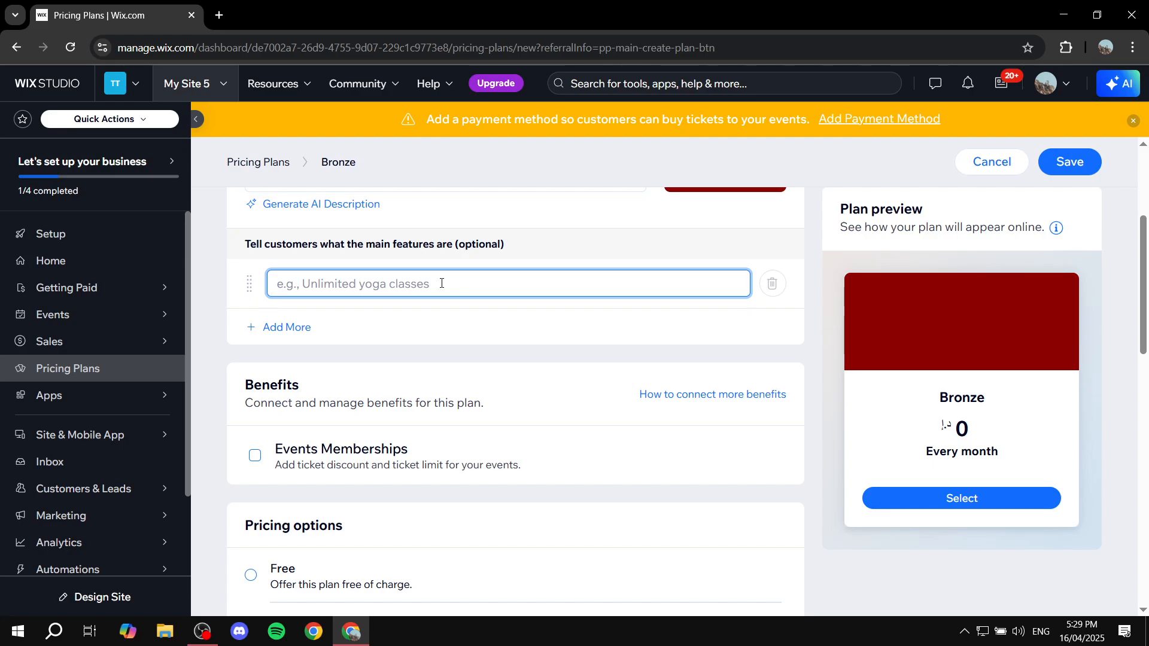
{"action": "scroll", "coordinate": [441, 284], "scroll_direction": "up", "scroll_amount": 3}
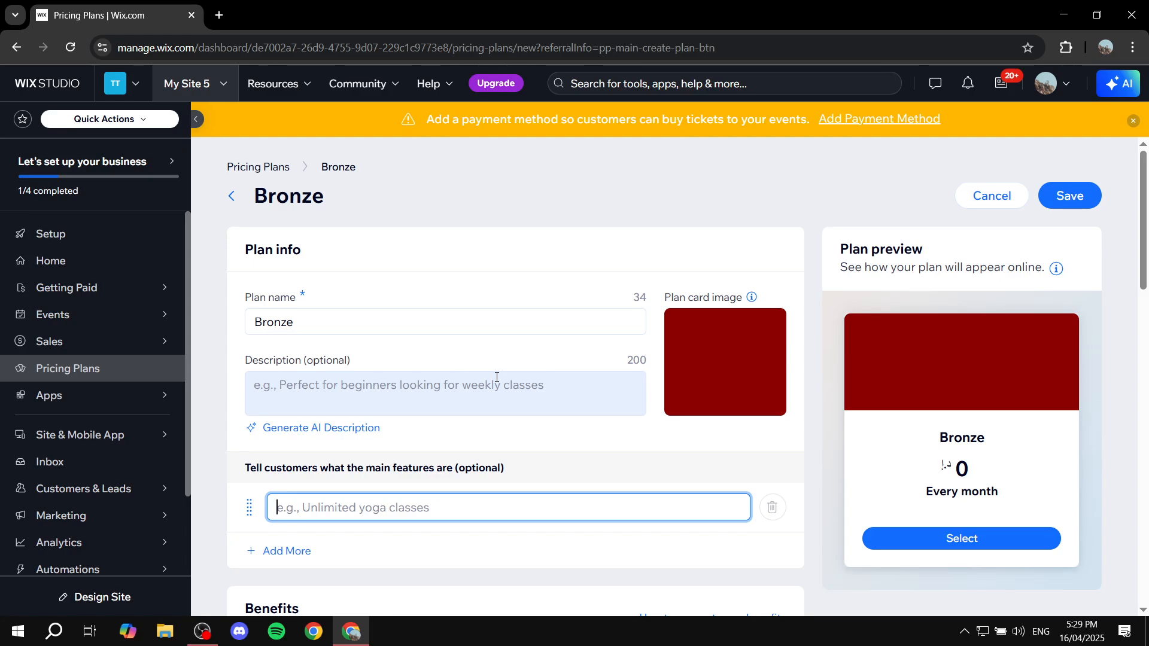
{"action": "scroll", "coordinate": [470, 352], "scroll_direction": "down", "scroll_amount": 2}
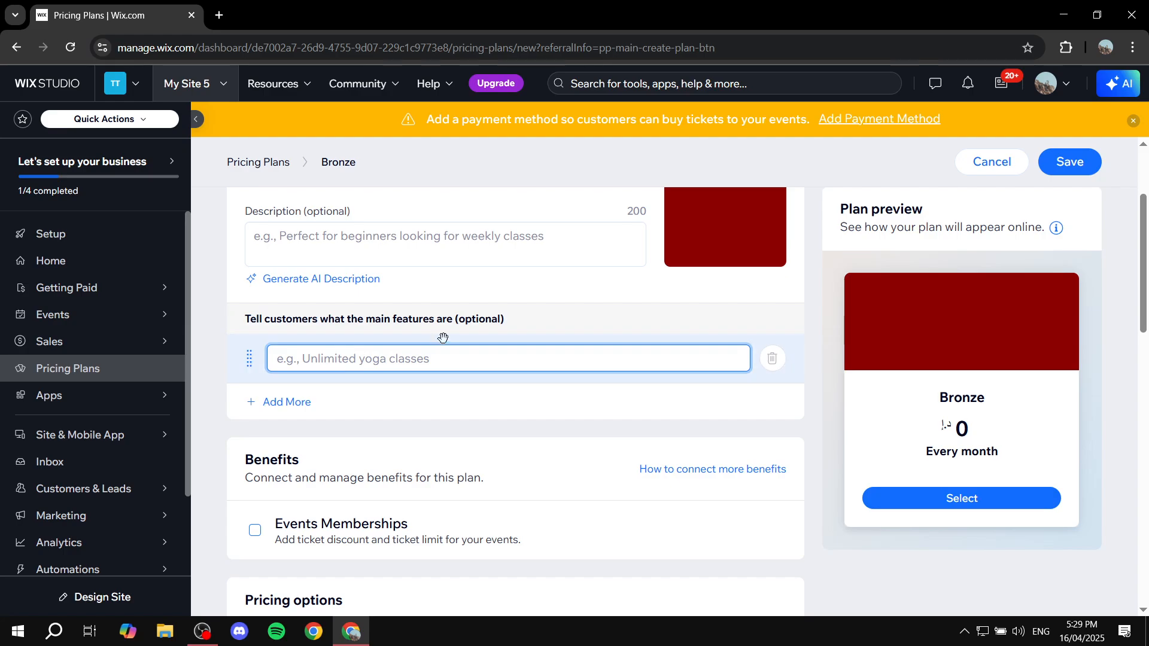
Add a second, empty feature line to the Bronze plan and remove it again.
{"action": "left_click", "coordinate": [296, 403]}
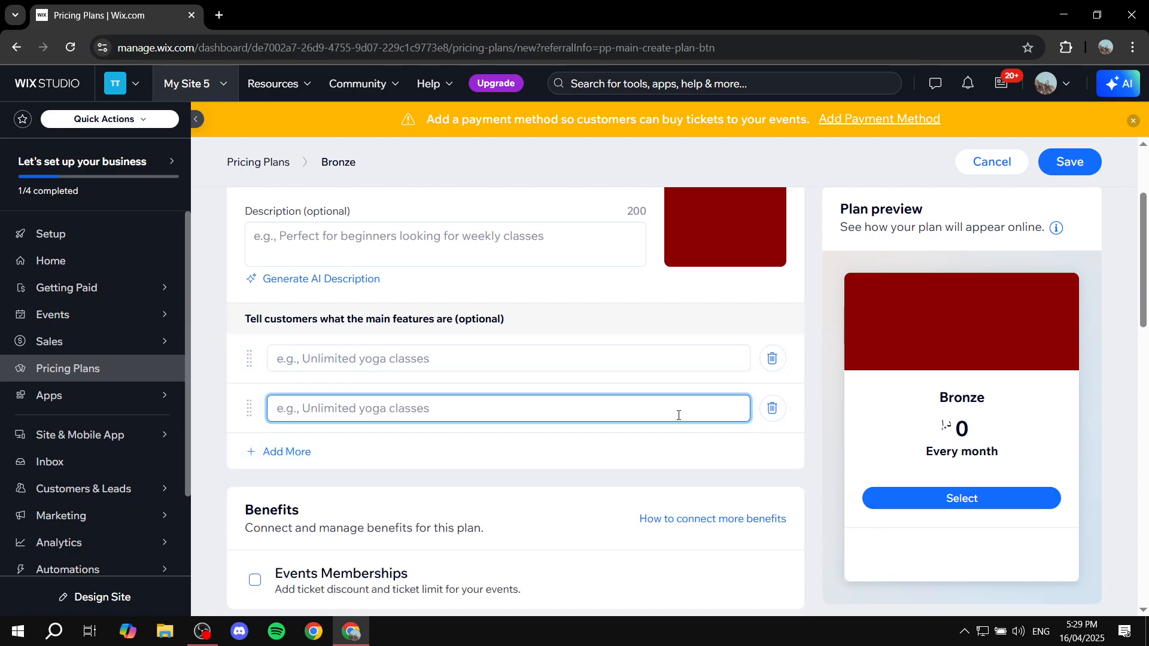
{"action": "left_click", "coordinate": [860, 378]}
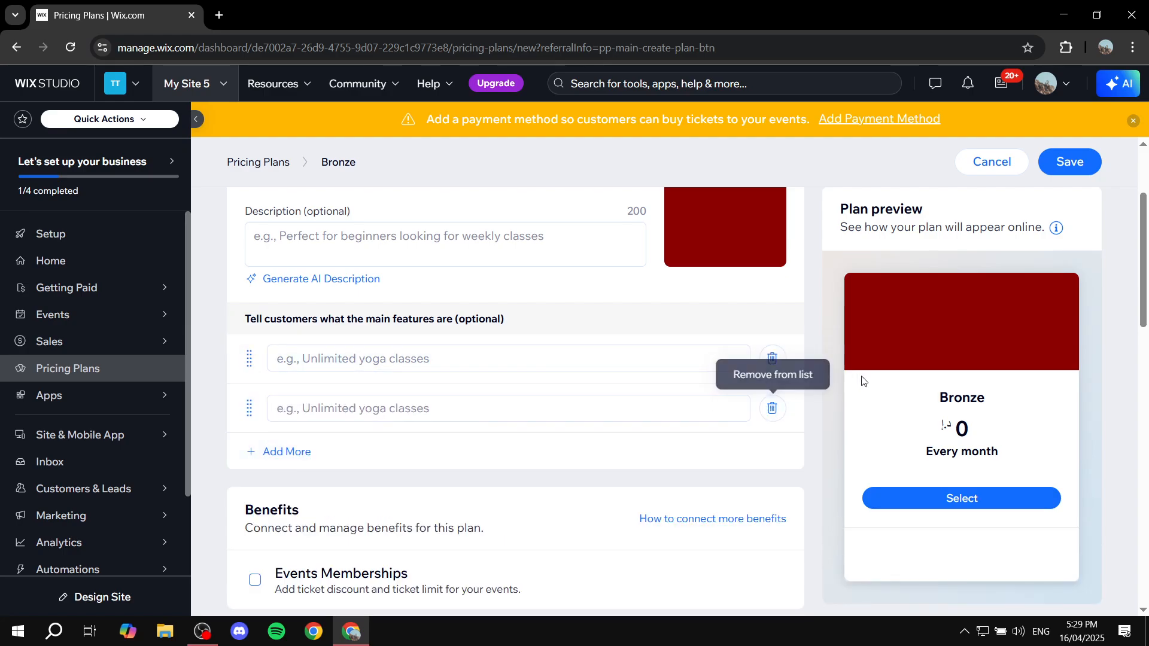
{"action": "left_click", "coordinate": [772, 408]}
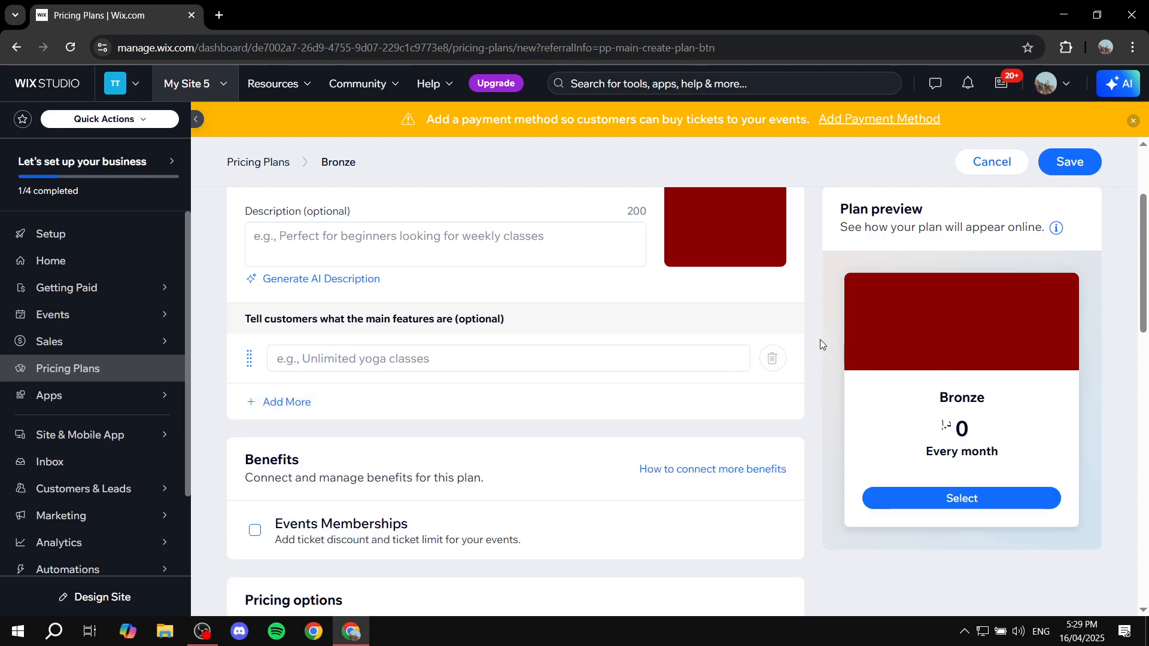
Turn the Events Memberships benefit on for the plan and back off.
{"action": "scroll", "coordinate": [822, 344], "scroll_direction": "down", "scroll_amount": 2}
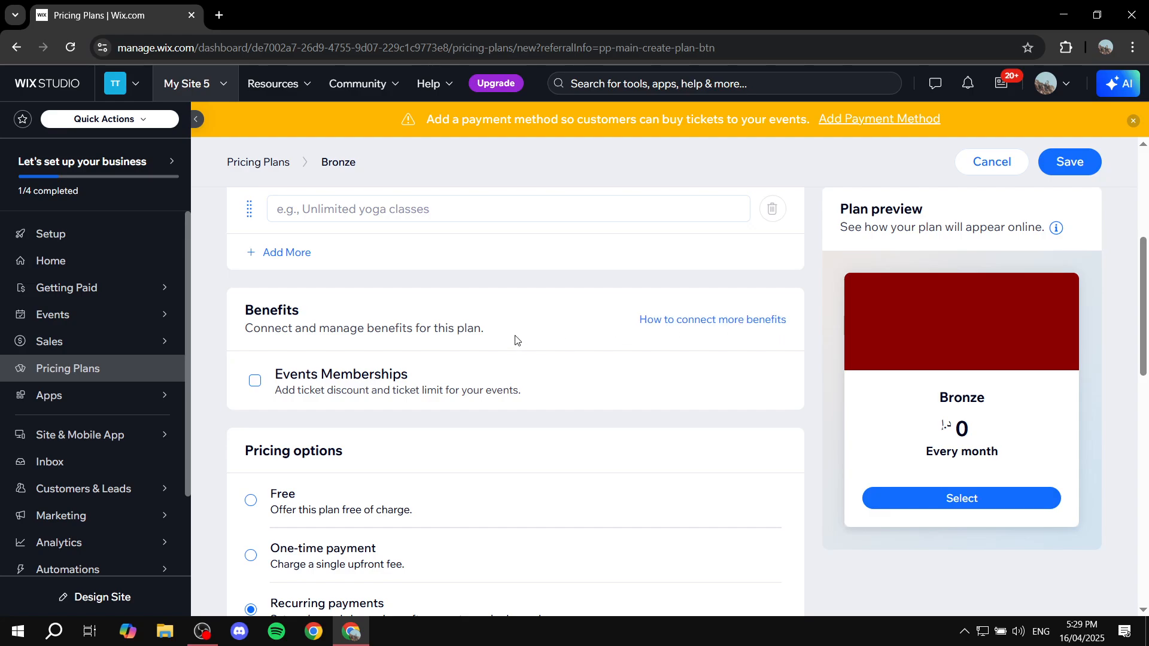
{"action": "left_click", "coordinate": [259, 384]}
{"action": "left_click", "coordinate": [257, 382]}
{"action": "scroll", "coordinate": [381, 368], "scroll_direction": "down", "scroll_amount": 4}
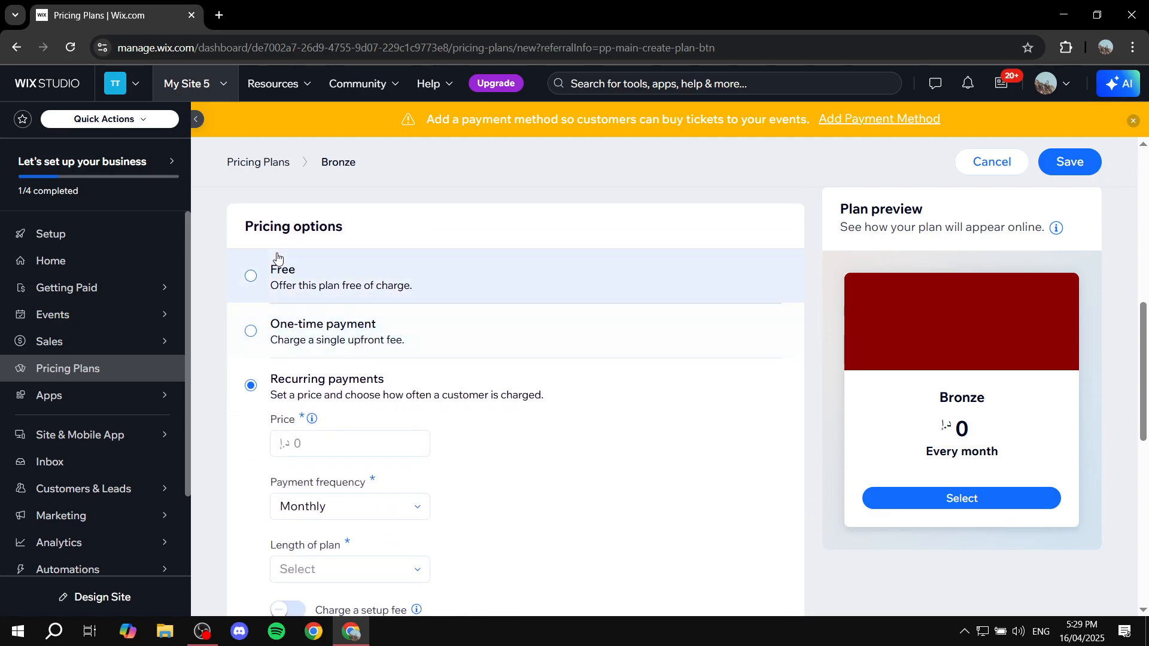
Try the Free pricing option and look through its plan length choices without picking one.
{"action": "left_click_drag", "start_coordinate": [246, 239], "coordinate": [361, 236]}
{"action": "left_click", "coordinate": [361, 236]}
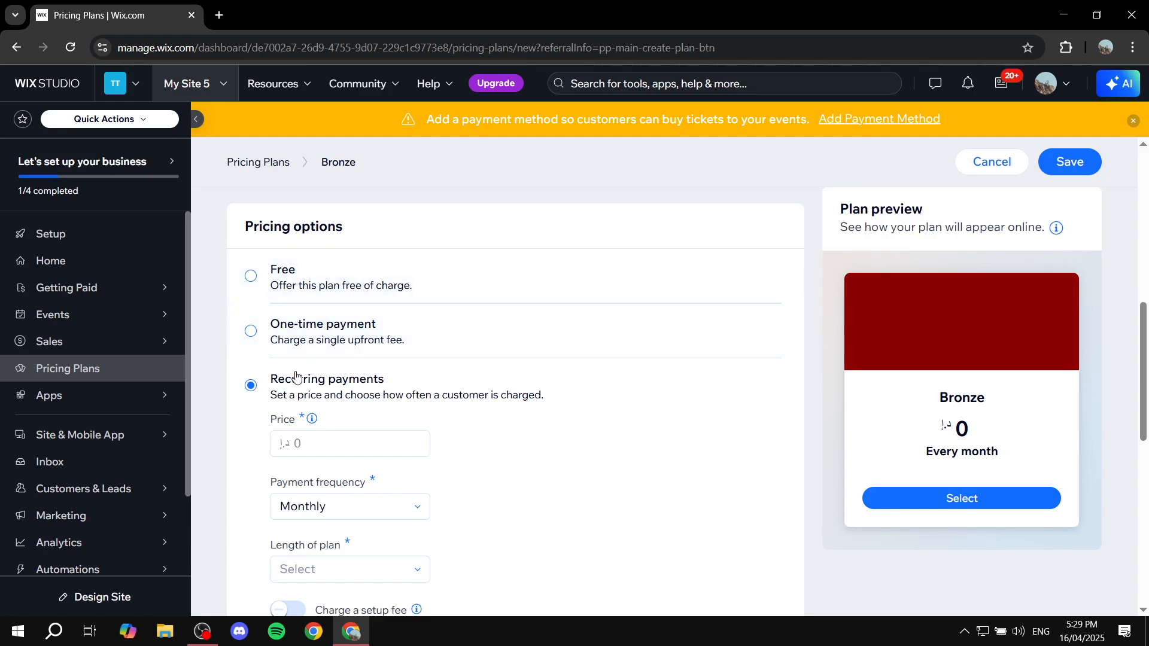
{"action": "left_click", "coordinate": [251, 277]}
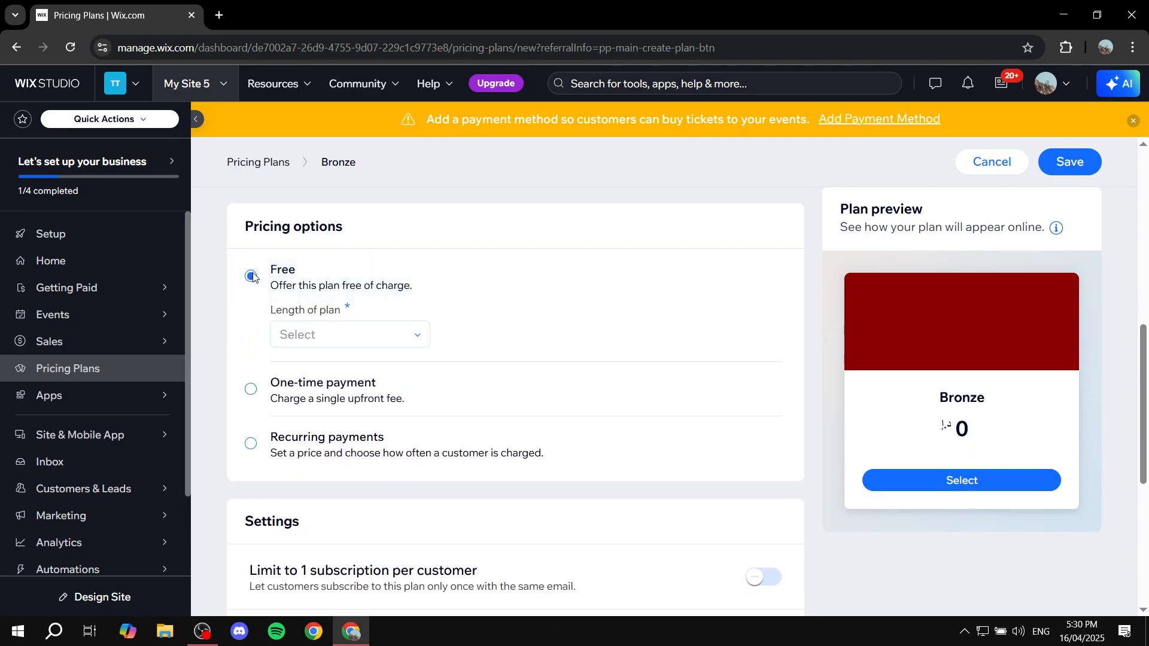
{"action": "left_click", "coordinate": [366, 336]}
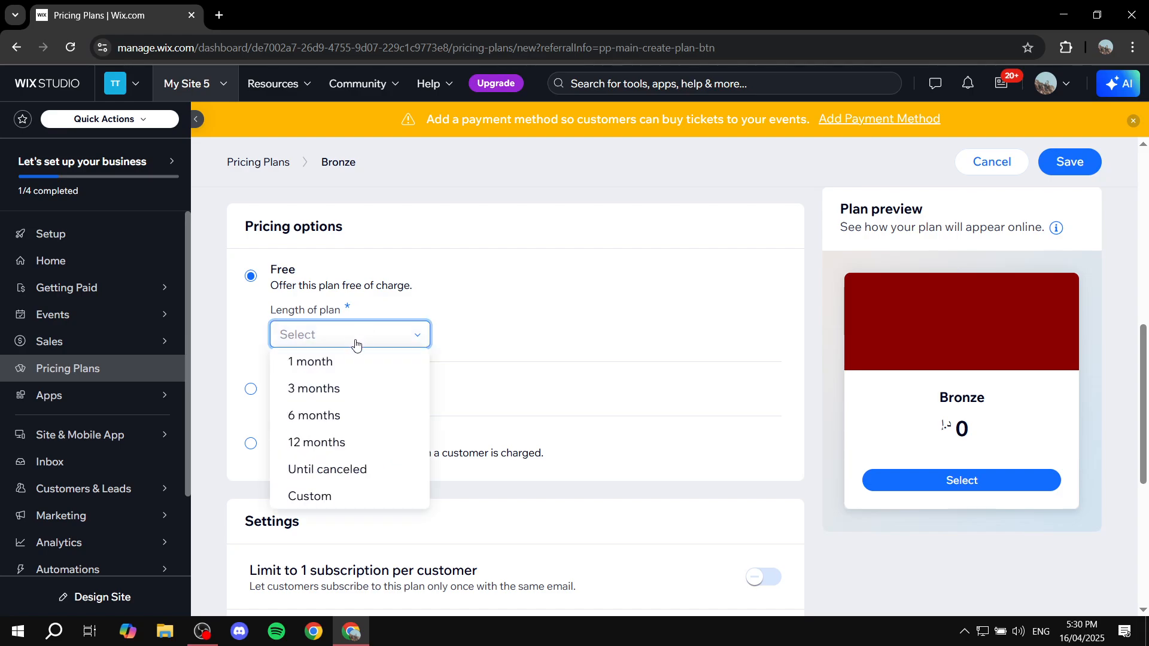
{"action": "left_click_drag", "start_coordinate": [273, 310], "coordinate": [384, 309]}
{"action": "left_click", "coordinate": [385, 310]}
{"action": "left_click", "coordinate": [364, 336]}
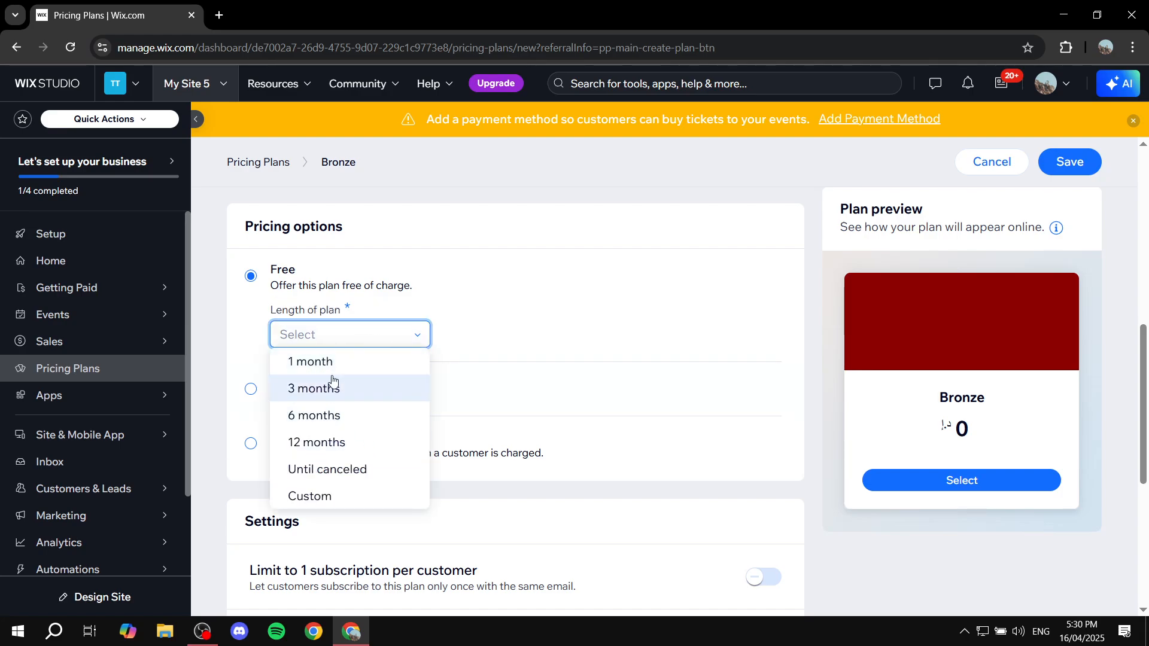
{"action": "left_click", "coordinate": [387, 333]}
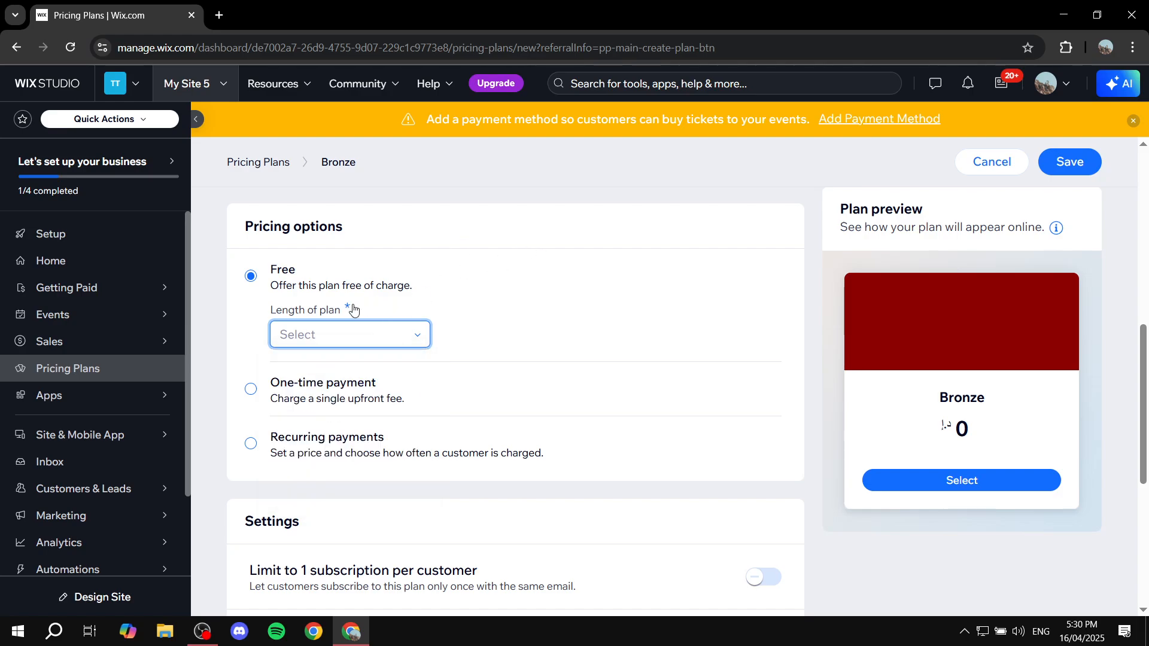
Try the One-time payment option, checking its plan lengths and switching the setup fee on and off.
{"action": "left_click", "coordinate": [251, 390]}
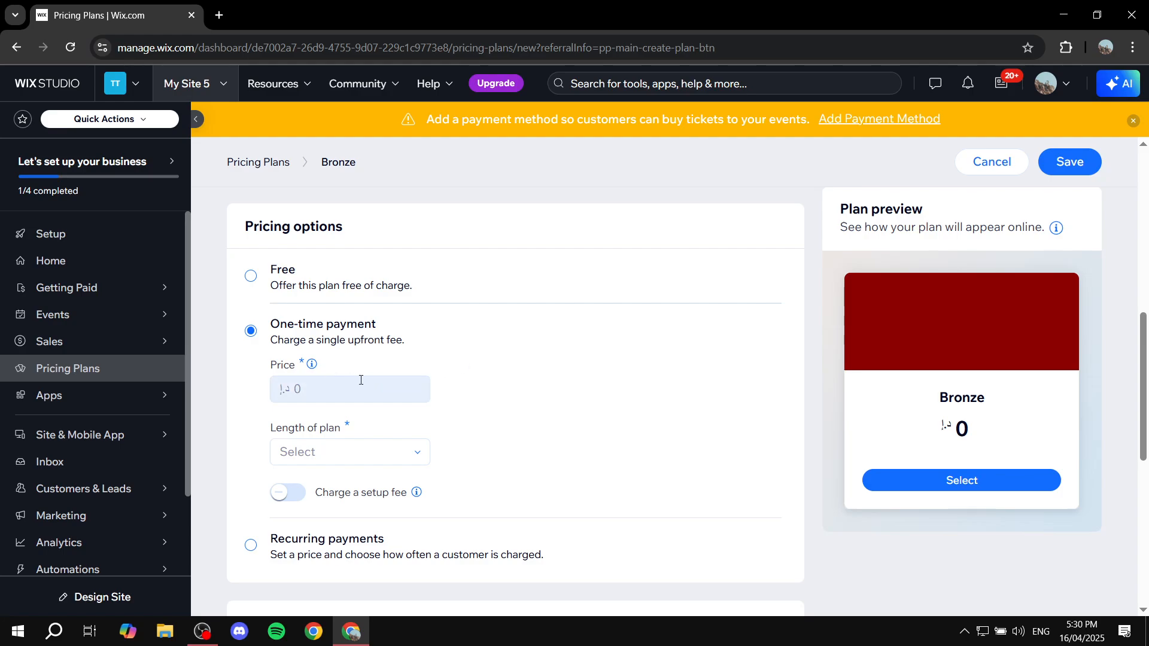
{"action": "left_click", "coordinate": [377, 457]}
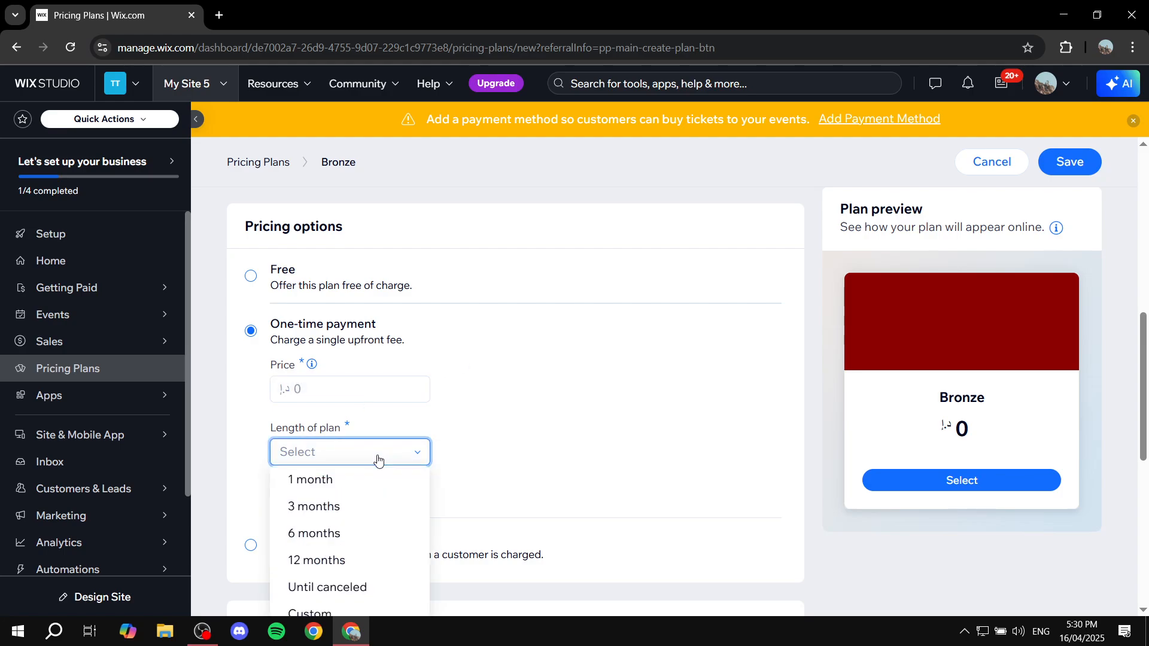
{"action": "left_click", "coordinate": [550, 394]}
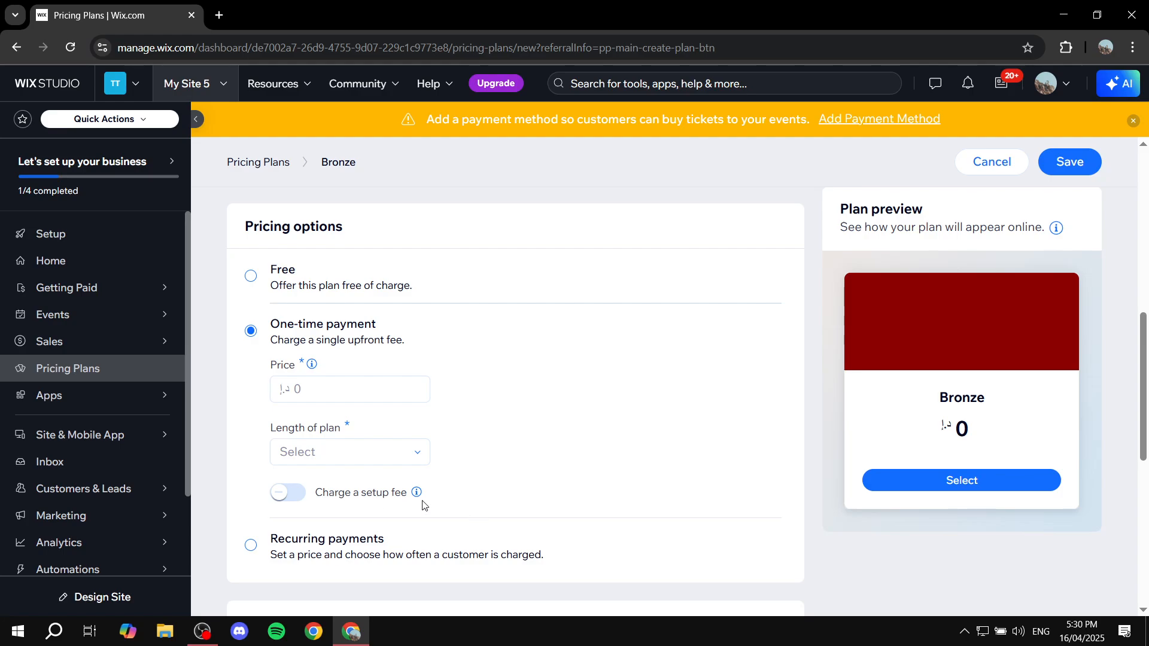
{"action": "left_click", "coordinate": [290, 497]}
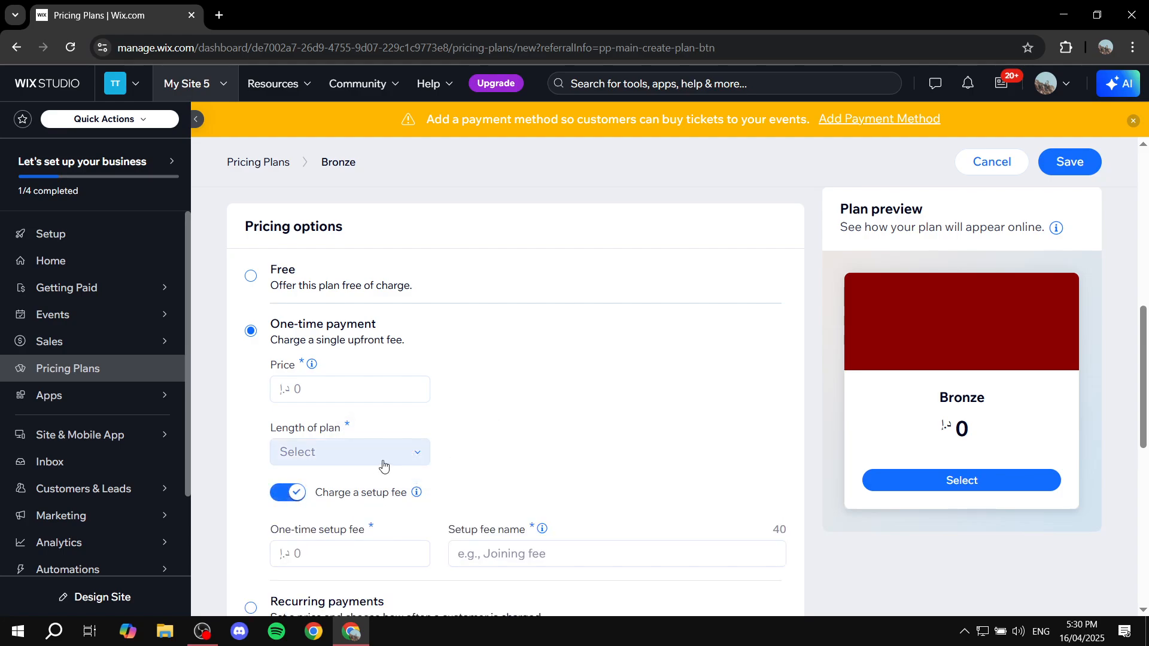
{"action": "left_click", "coordinate": [289, 492]}
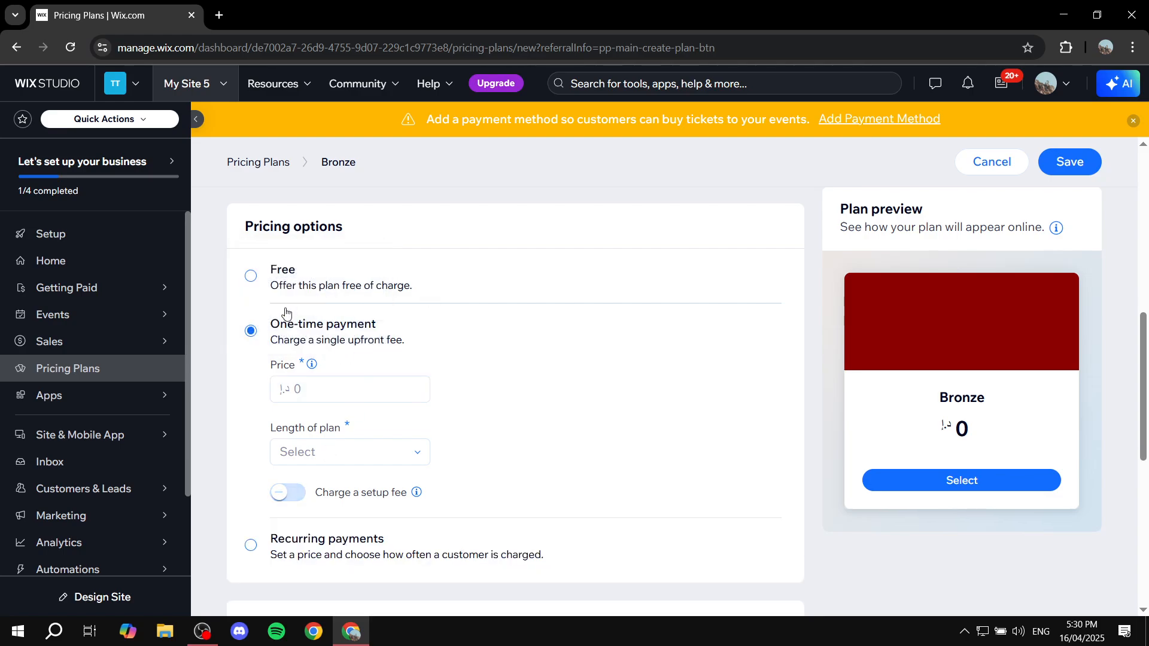
Choose Recurring payments as the pricing option and set the price to 30.
{"action": "scroll", "coordinate": [281, 335], "scroll_direction": "down", "scroll_amount": 4}
{"action": "left_click", "coordinate": [272, 331]}
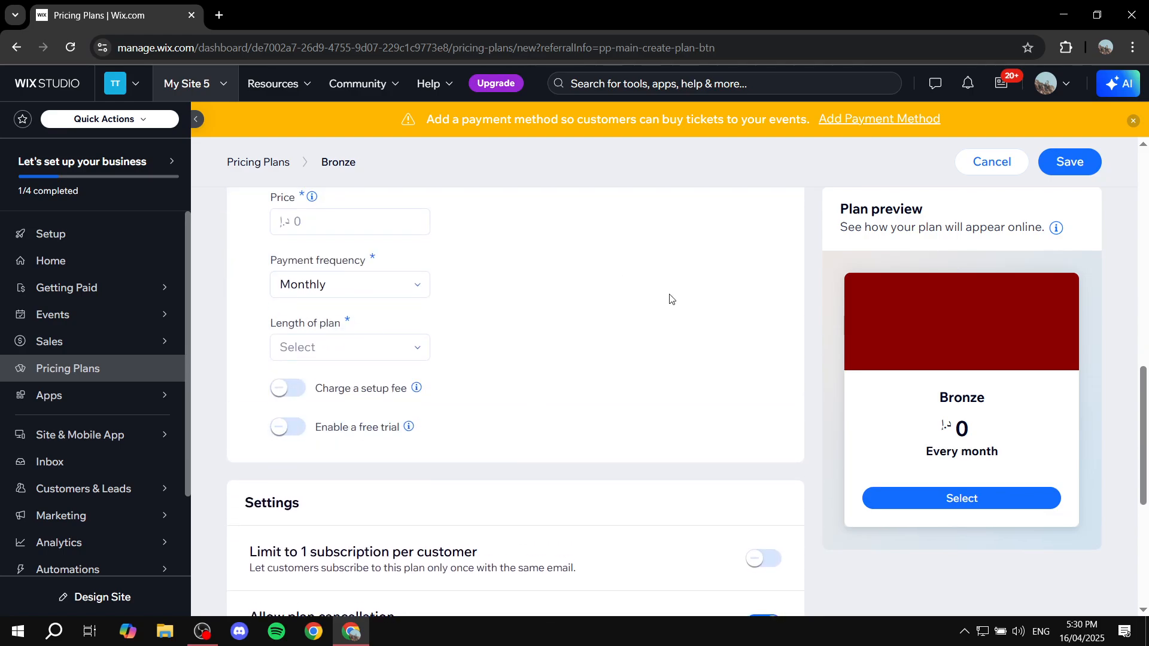
{"action": "scroll", "coordinate": [599, 305], "scroll_direction": "up", "scroll_amount": 3}
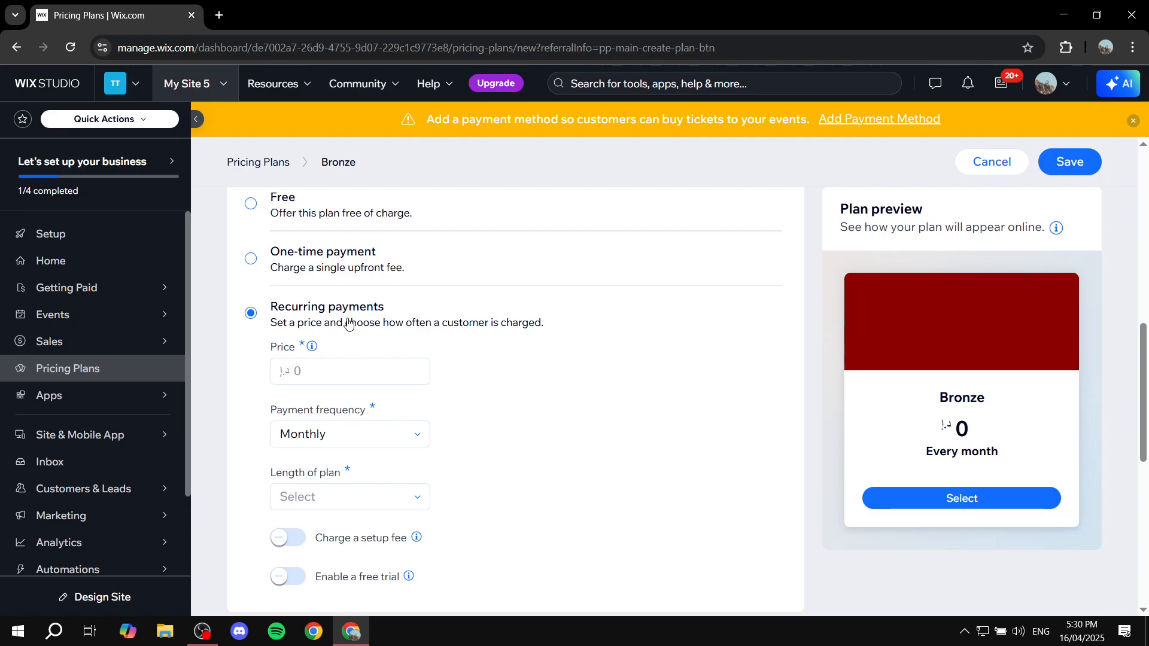
{"action": "left_click", "coordinate": [281, 382]}
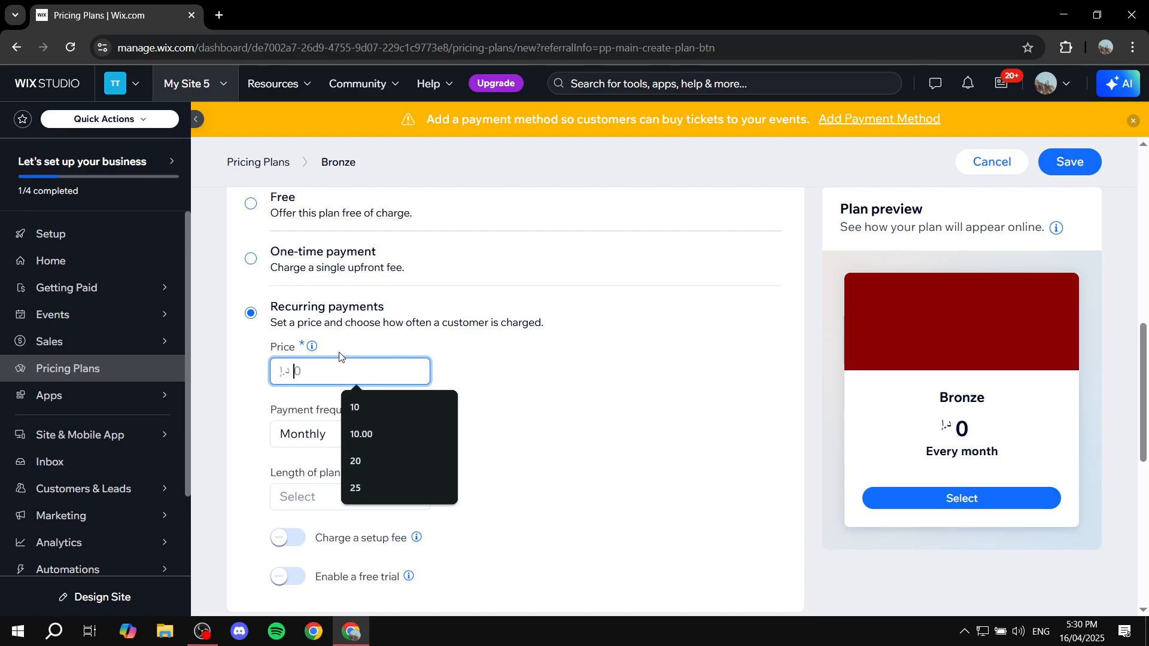
{"action": "type", "text": "30"}
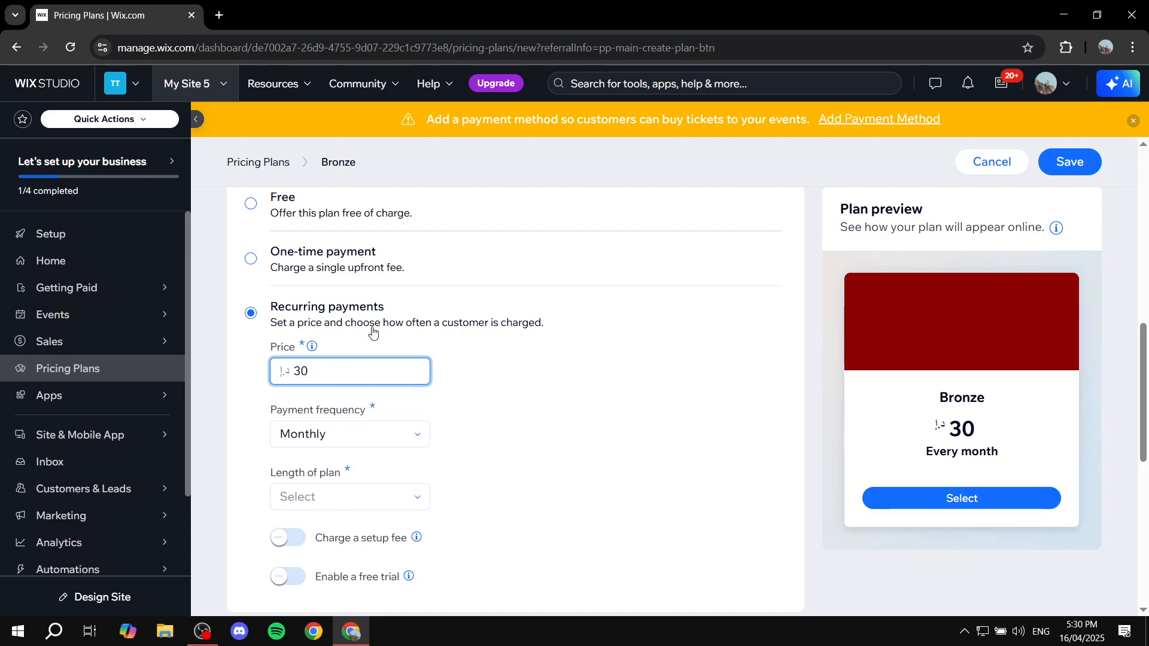
{"action": "left_click", "coordinate": [490, 365]}
{"action": "scroll", "coordinate": [494, 365], "scroll_direction": "down", "scroll_amount": 1}
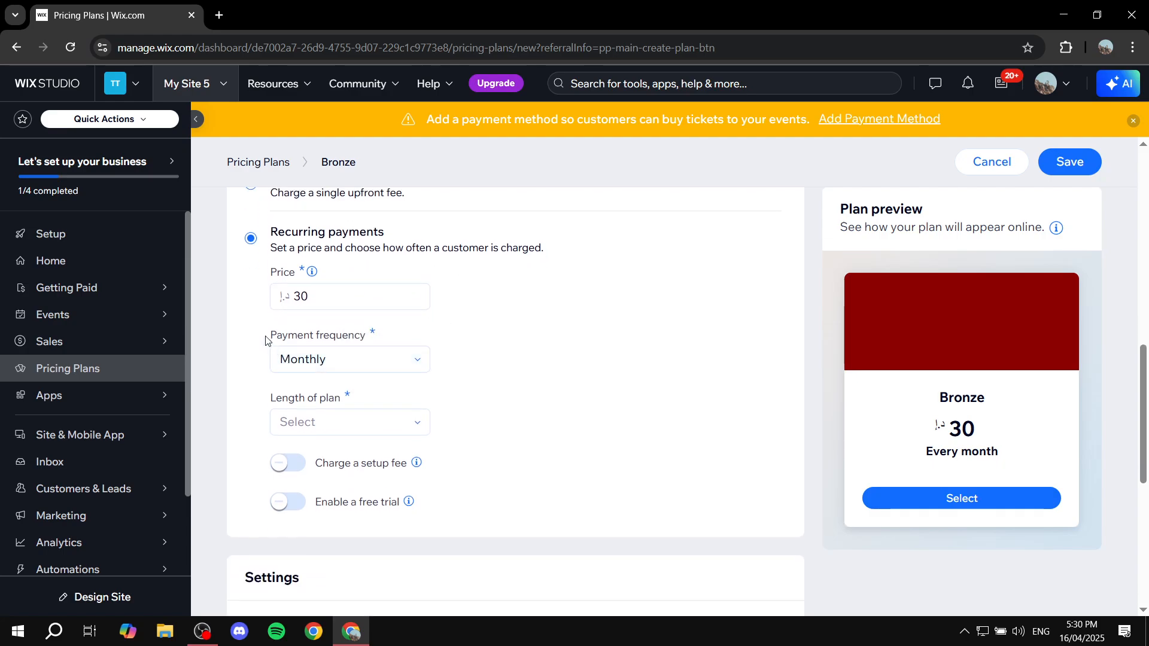
Set the payment frequency of the recurring plan to Monthly.
{"action": "left_click_drag", "start_coordinate": [270, 336], "coordinate": [436, 336]}
{"action": "left_click", "coordinate": [419, 362]}
{"action": "left_click", "coordinate": [418, 361]}
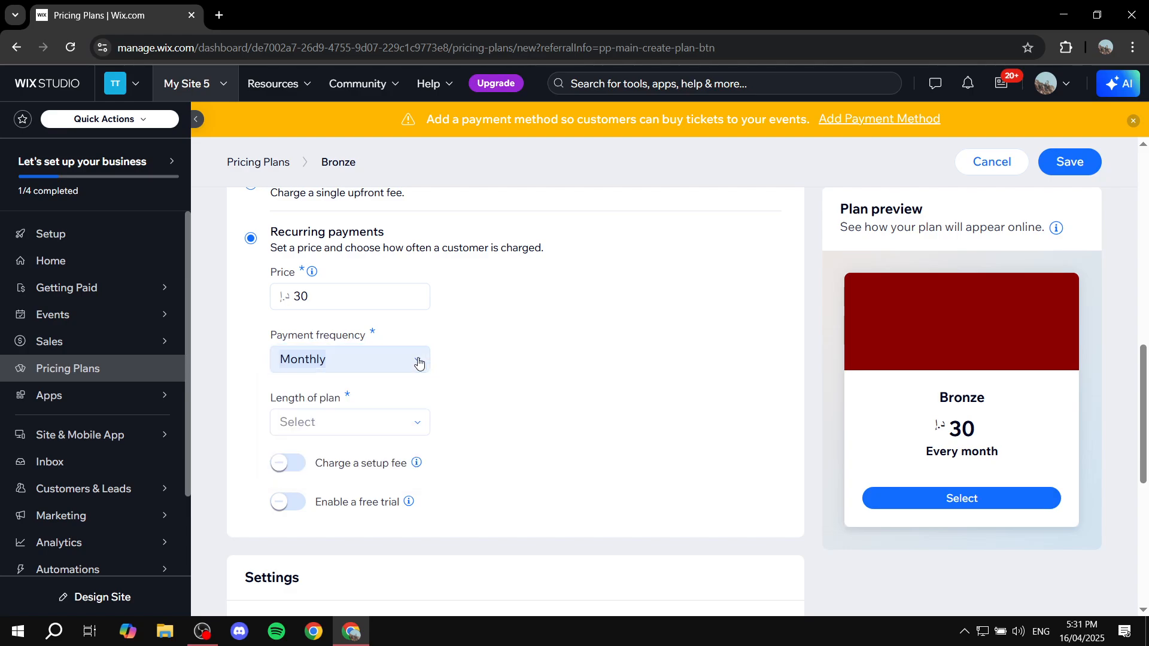
{"action": "left_click", "coordinate": [416, 363]}
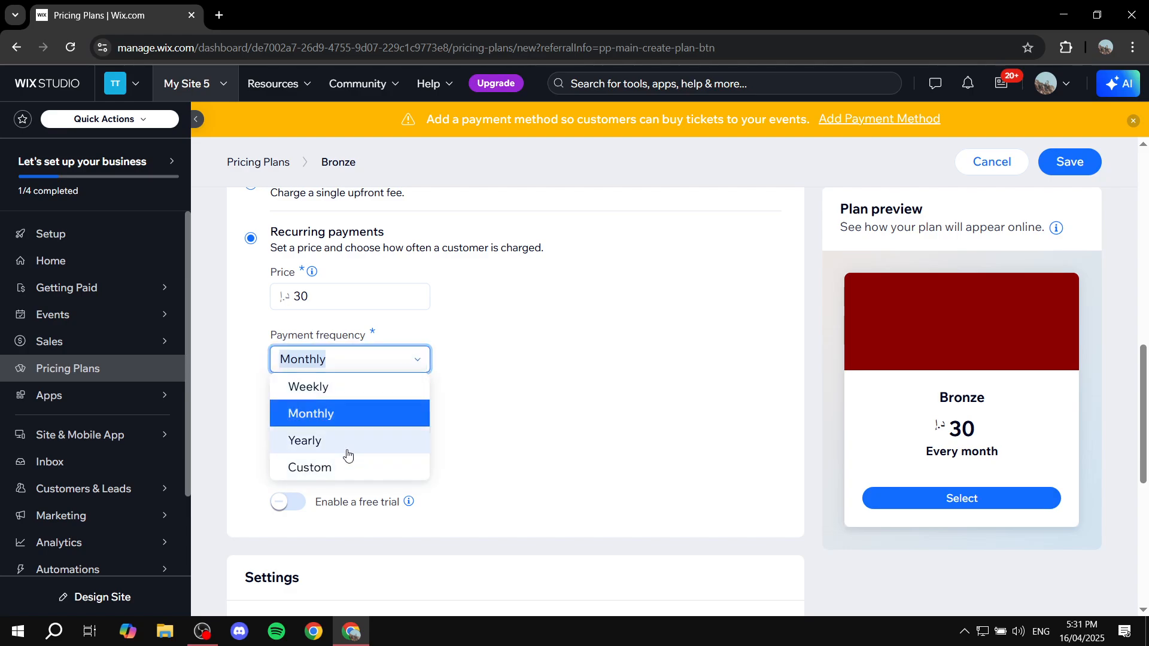
{"action": "left_click", "coordinate": [365, 420]}
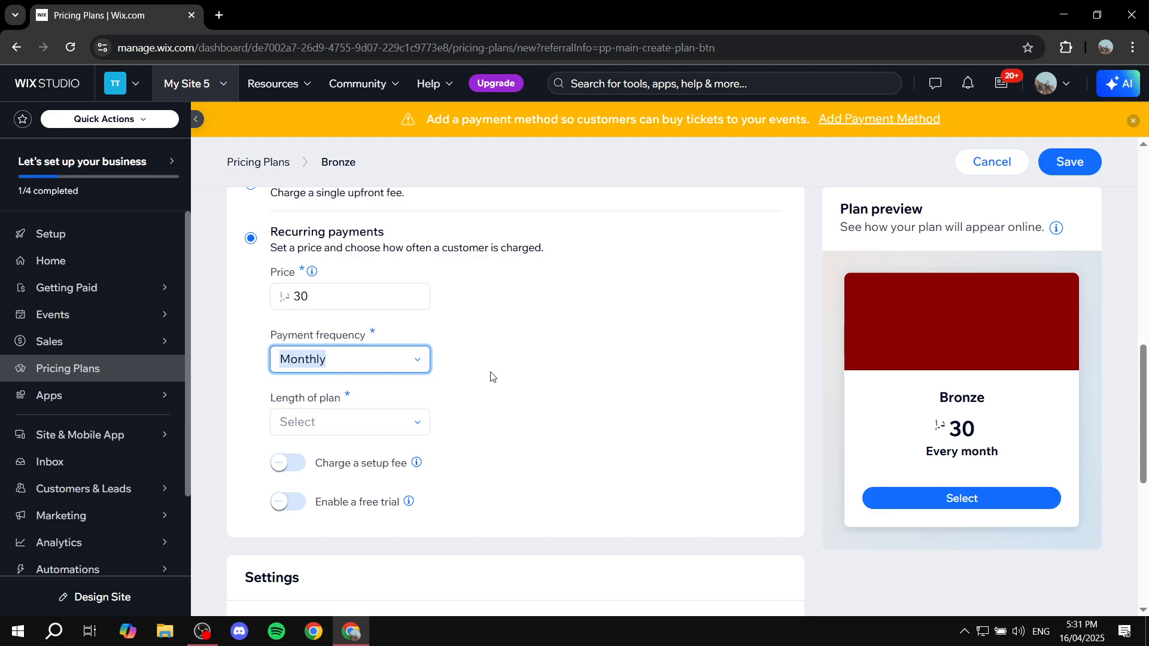
{"action": "left_click", "coordinate": [542, 372]}
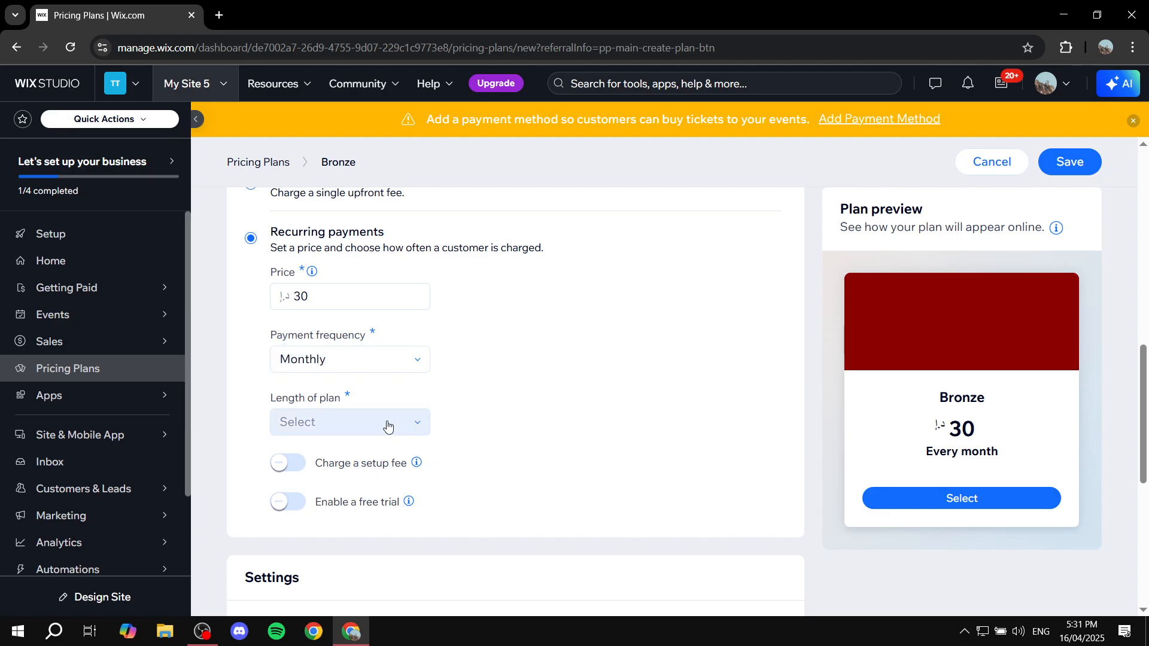
Set the length of the plan to Until canceled.
{"action": "left_click", "coordinate": [345, 426]}
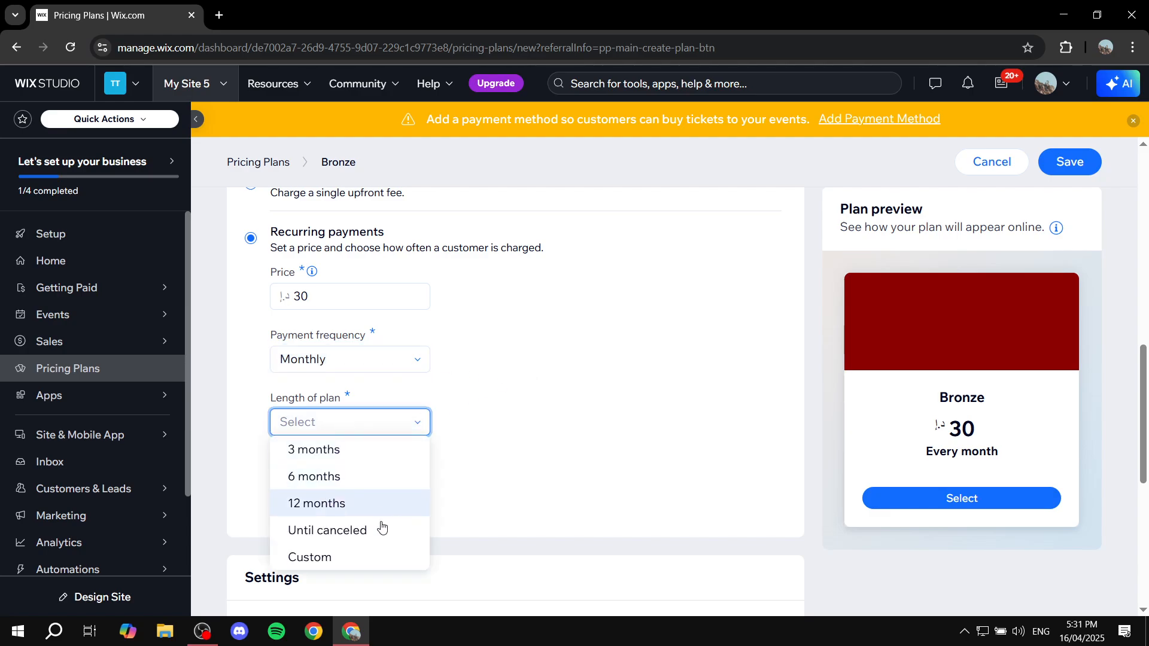
{"action": "left_click", "coordinate": [345, 538]}
{"action": "left_click", "coordinate": [390, 419]}
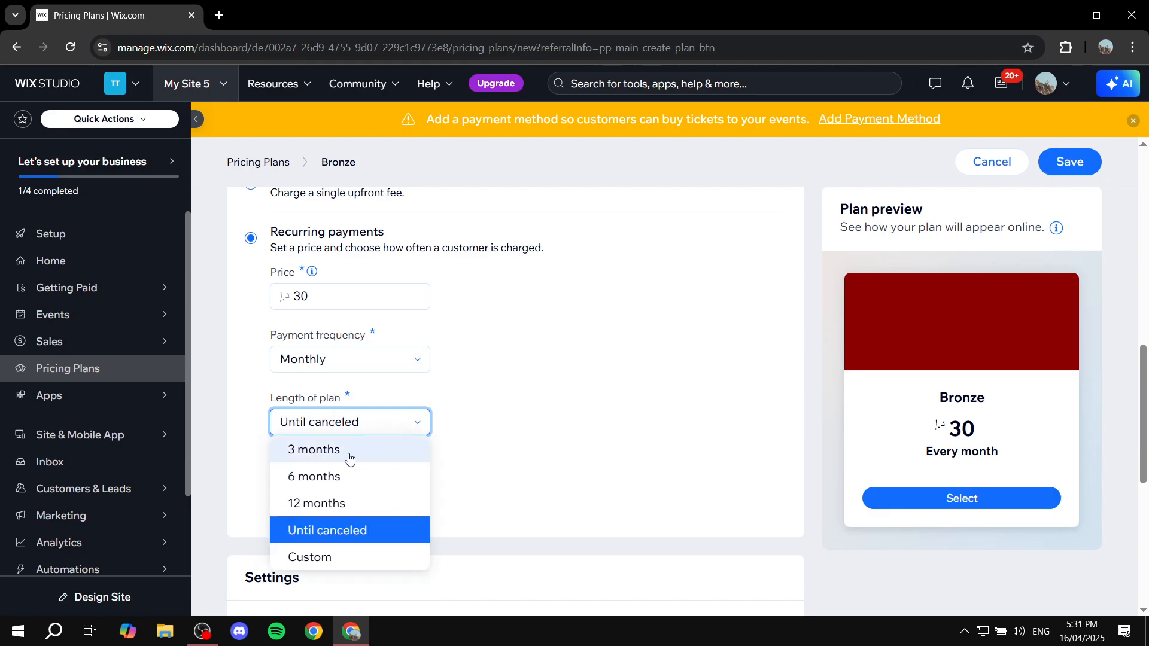
{"action": "left_click", "coordinate": [417, 423]}
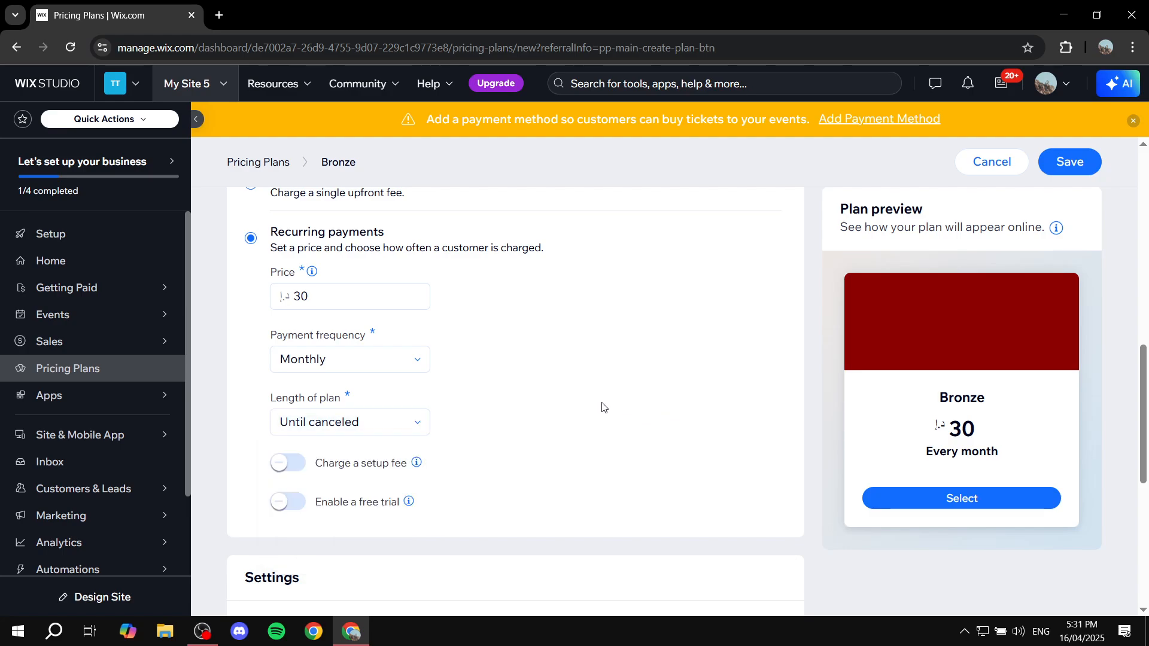
Turn the setup fee for the recurring plan on and back off.
{"action": "scroll", "coordinate": [602, 407], "scroll_direction": "down", "scroll_amount": 1}
{"action": "left_click", "coordinate": [279, 392]}
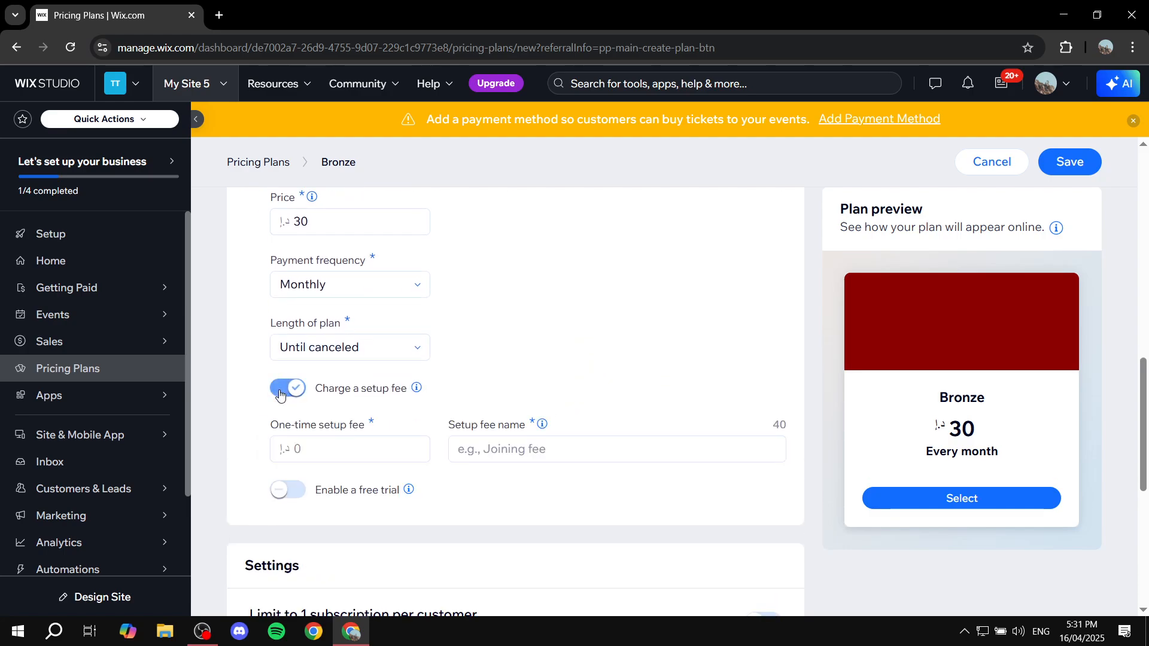
{"action": "left_click", "coordinate": [279, 390]}
Enable a free trial for the plan with a length of 7 days.
{"action": "left_click", "coordinate": [275, 430]}
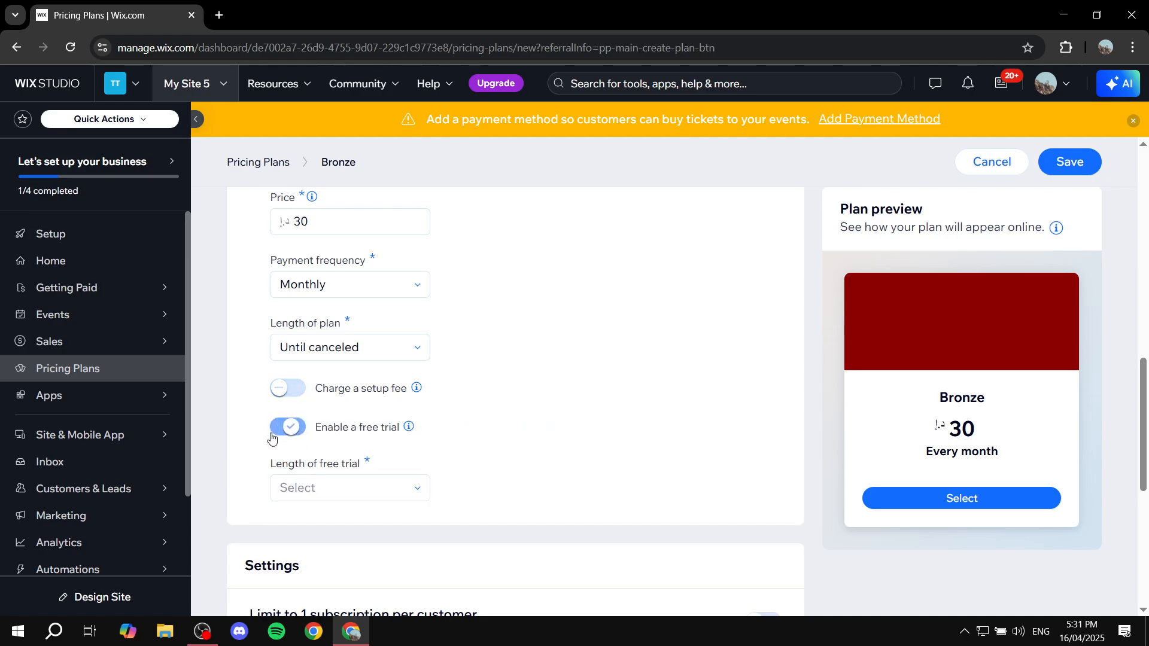
{"action": "left_click", "coordinate": [415, 494]}
{"action": "left_click", "coordinate": [335, 517]}
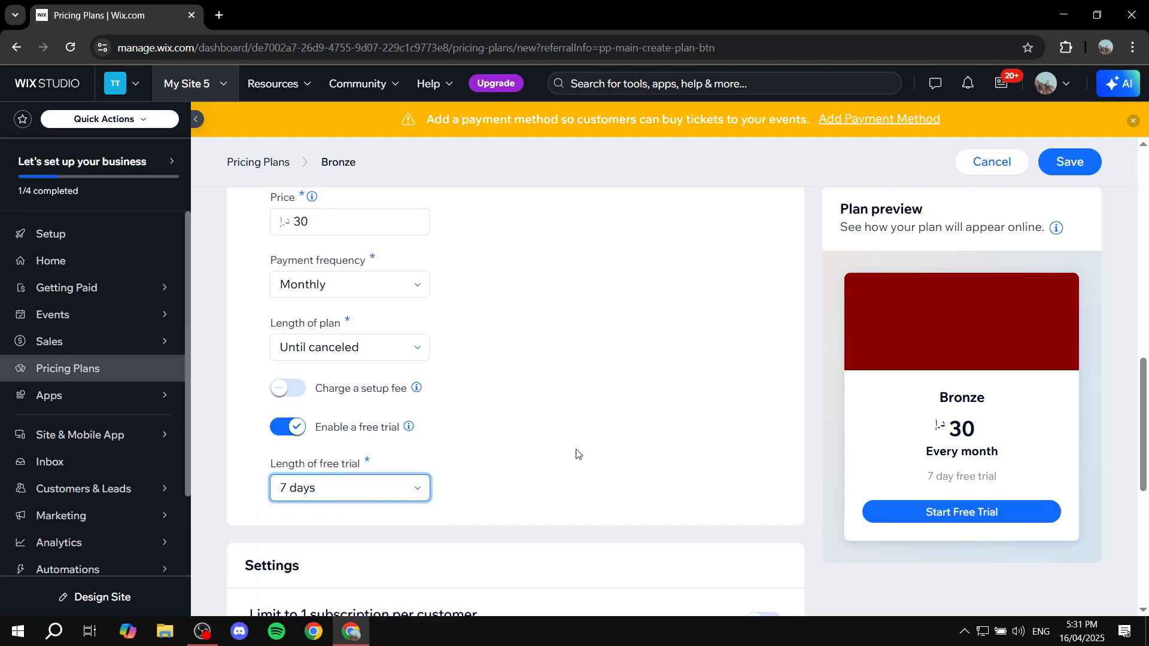
Limit the plan to 1 subscription per customer in its settings and look over the remaining options.
{"action": "scroll", "coordinate": [576, 453], "scroll_direction": "down", "scroll_amount": 5}
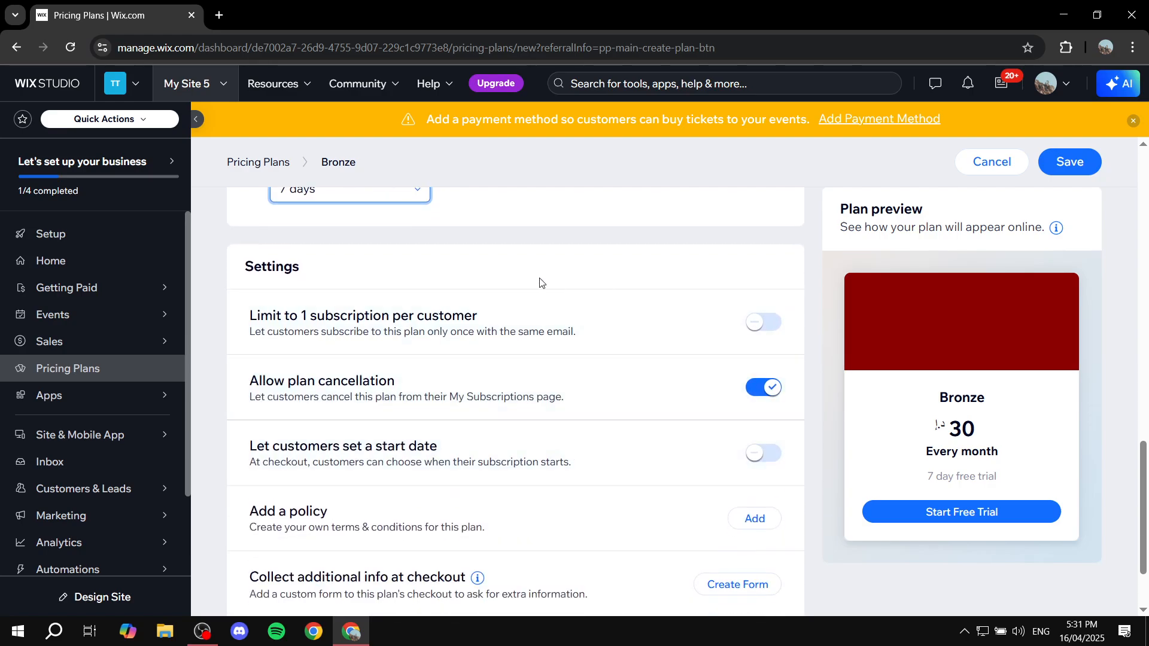
{"action": "scroll", "coordinate": [802, 285], "scroll_direction": "down", "scroll_amount": 1}
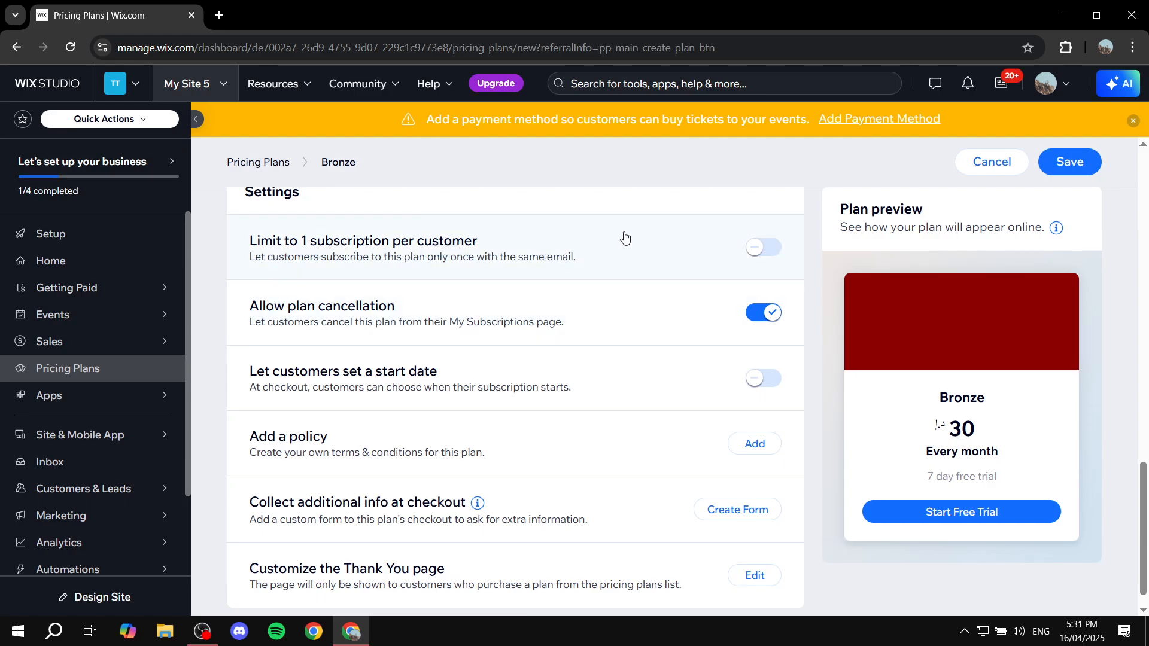
{"action": "left_click", "coordinate": [740, 248]}
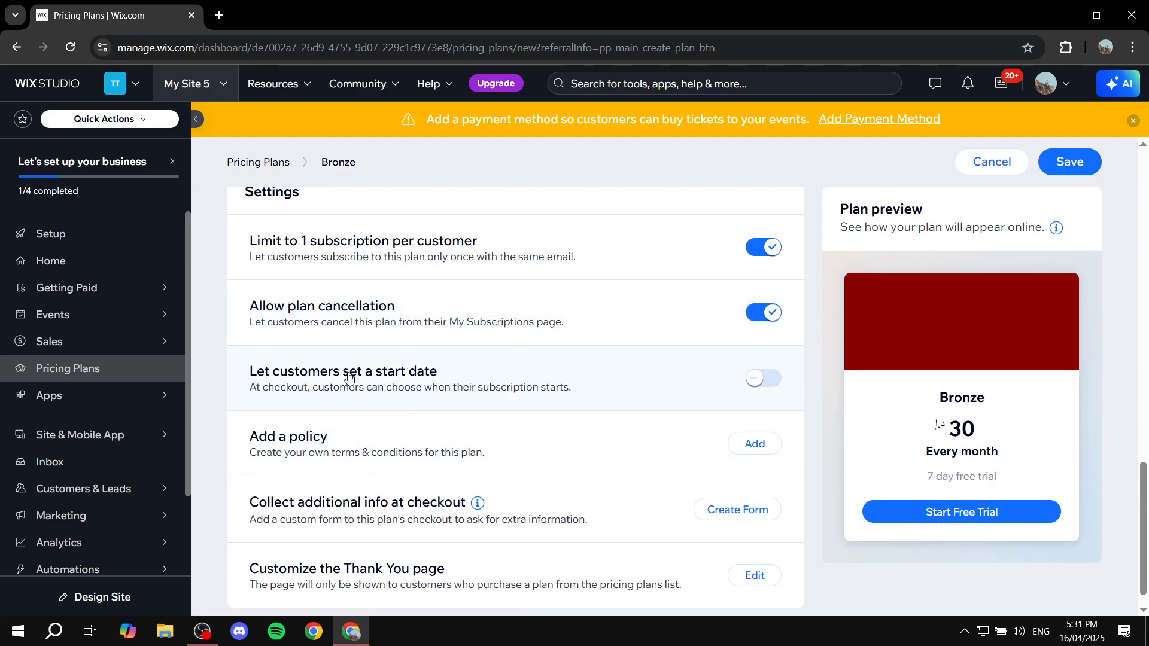
{"action": "scroll", "coordinate": [778, 380], "scroll_direction": "down", "scroll_amount": 1}
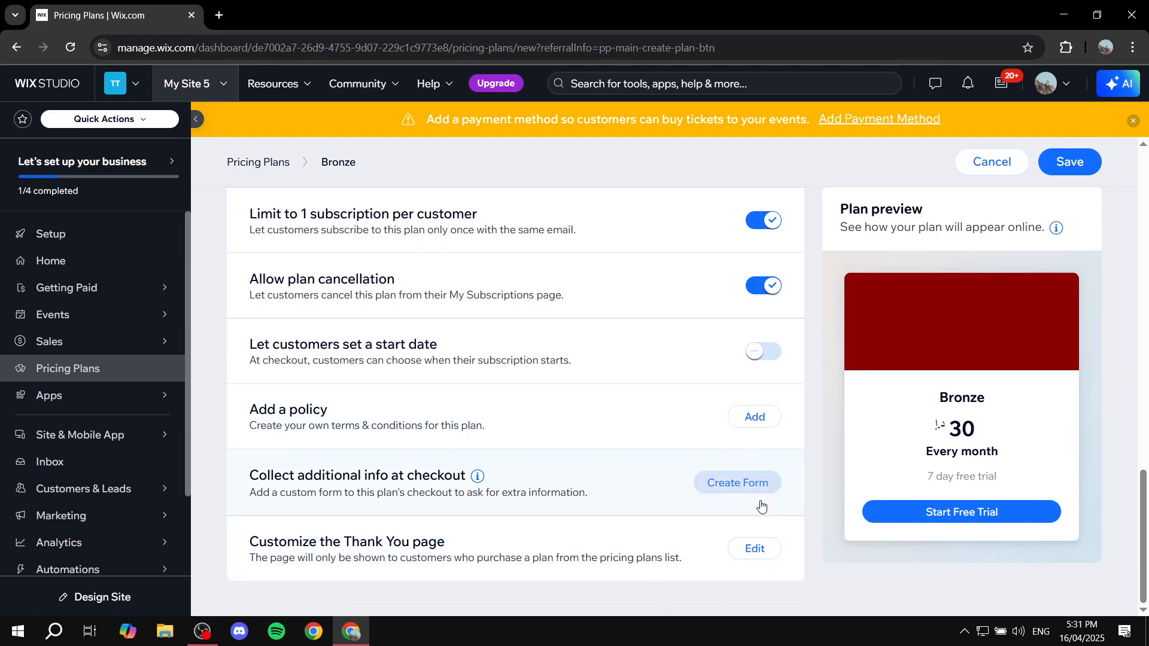
{"action": "scroll", "coordinate": [712, 426], "scroll_direction": "up", "scroll_amount": 15}
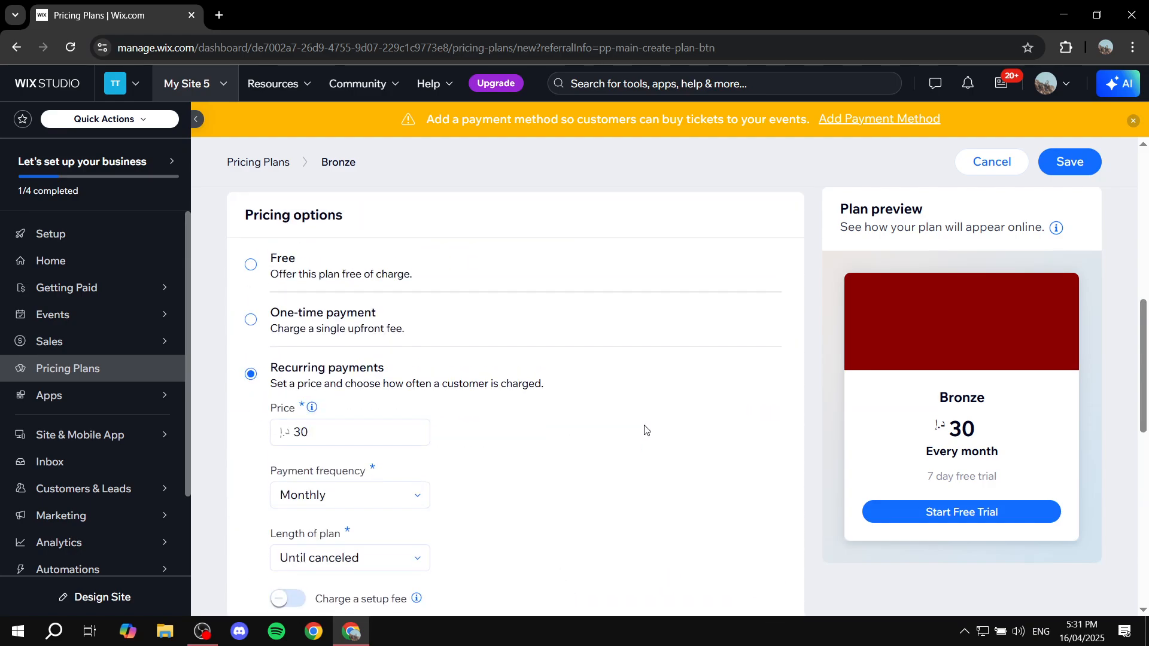
Save the Bronze plan and look over the list of pricing plans.
{"action": "left_click", "coordinate": [1067, 197]}
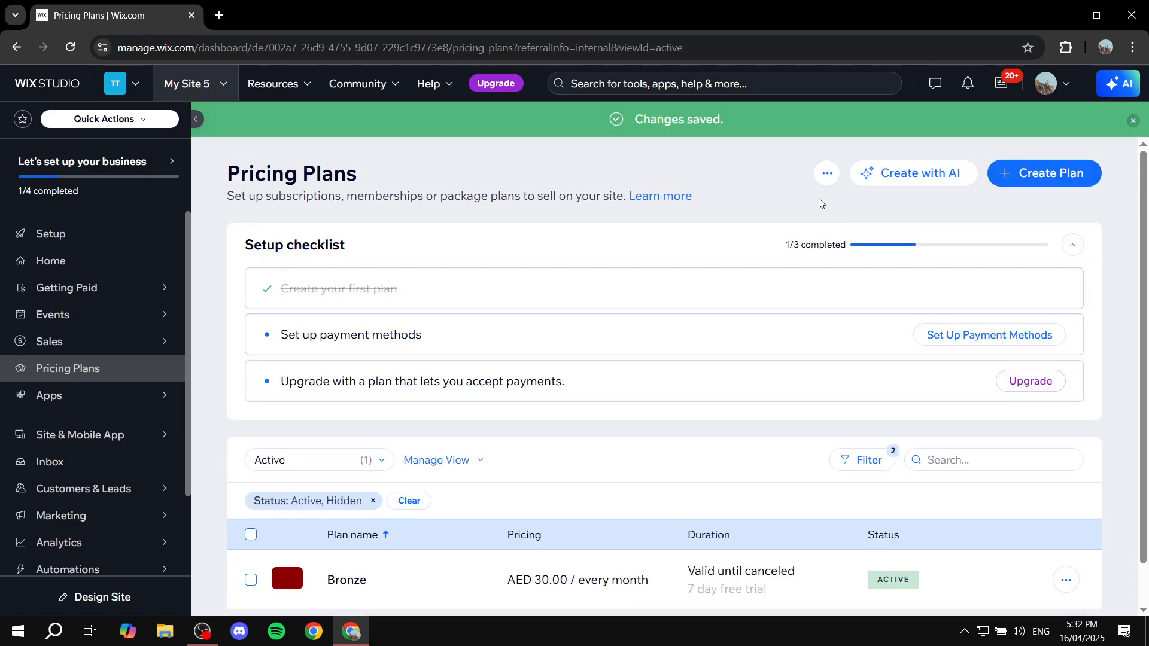
{"action": "scroll", "coordinate": [795, 256], "scroll_direction": "down", "scroll_amount": 1}
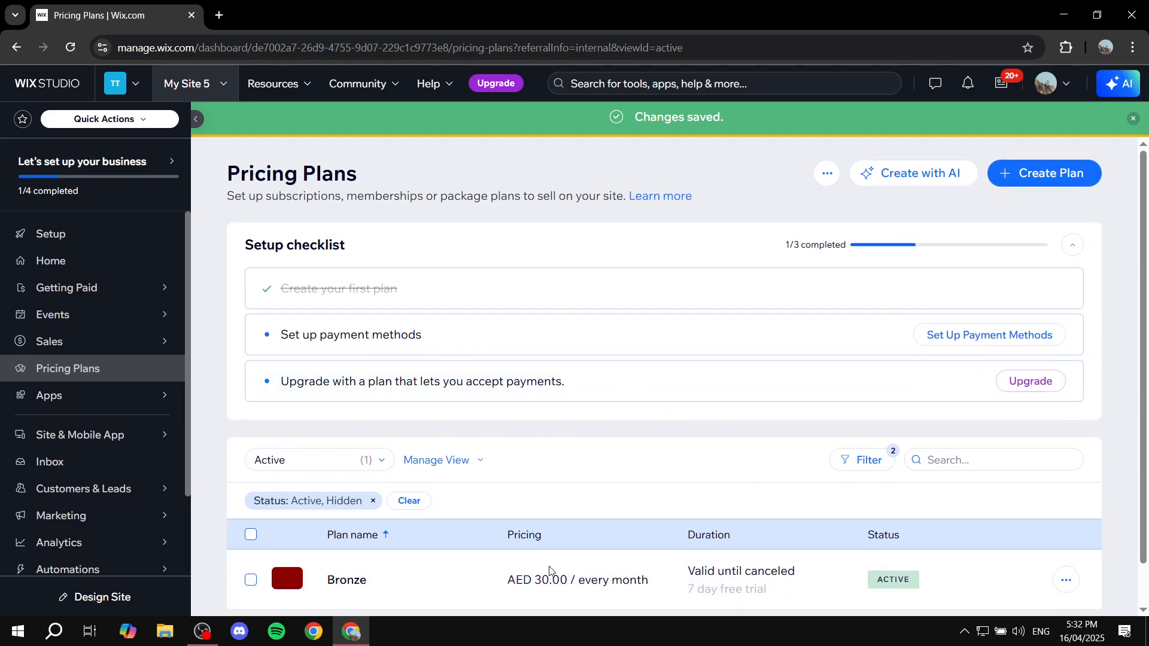
{"action": "scroll", "coordinate": [610, 537], "scroll_direction": "down", "scroll_amount": 1}
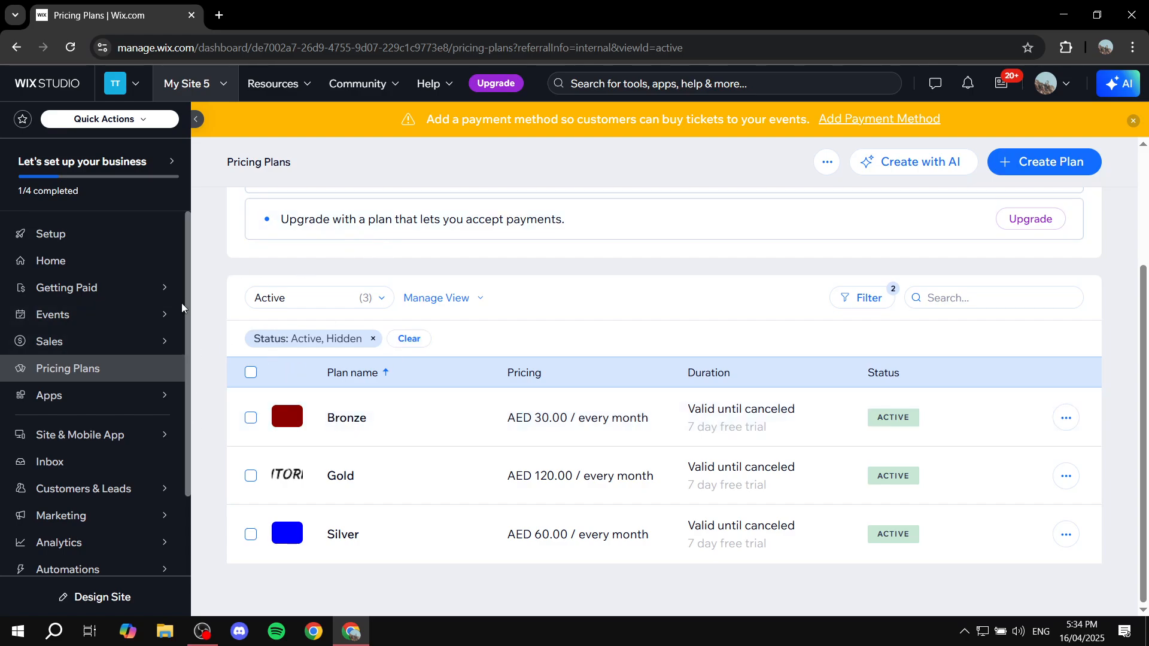
Open the site editor from the dashboard home and go to the Plans & Pricing page.
{"action": "left_click", "coordinate": [63, 268]}
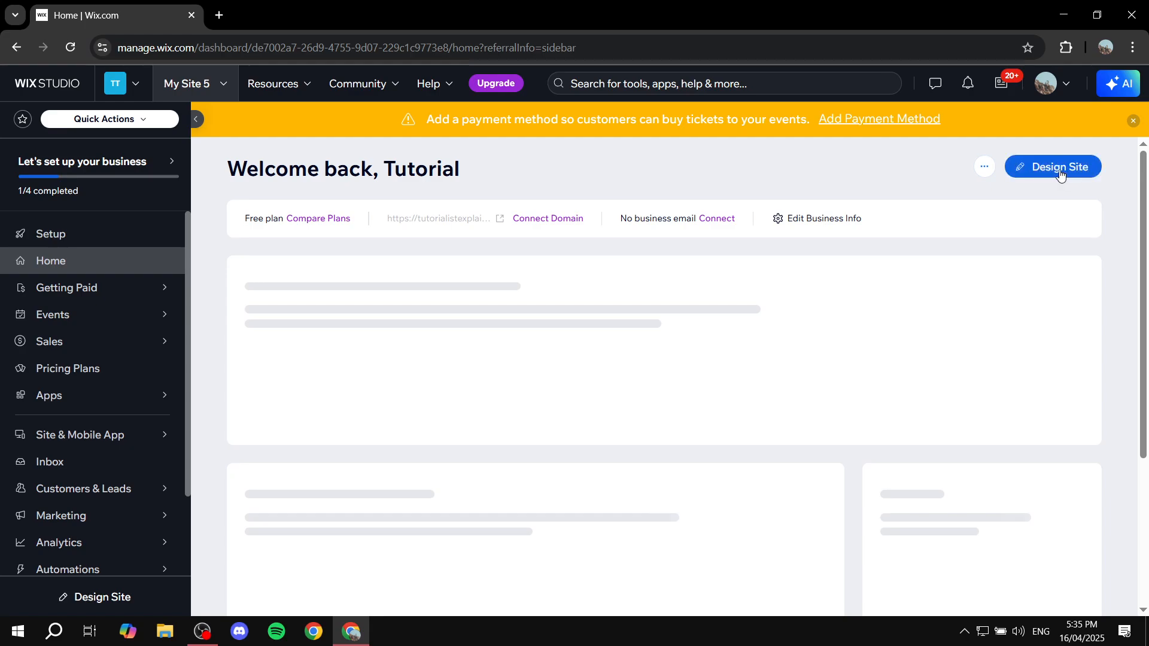
{"action": "left_click", "coordinate": [1054, 168]}
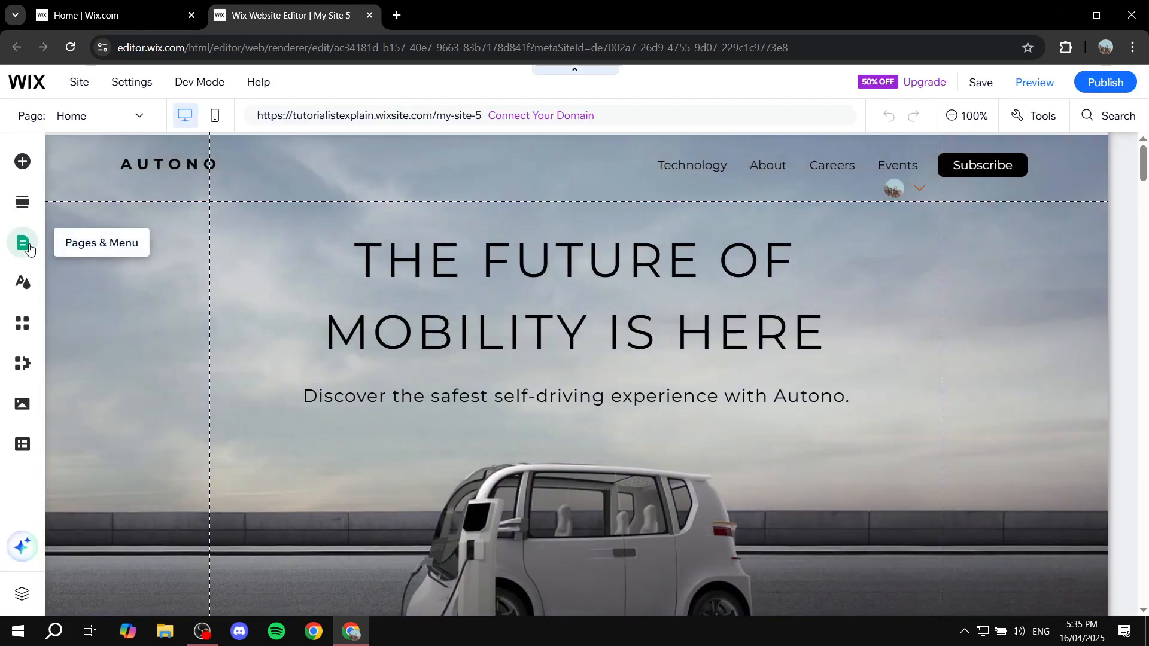
{"action": "left_click", "coordinate": [22, 243]}
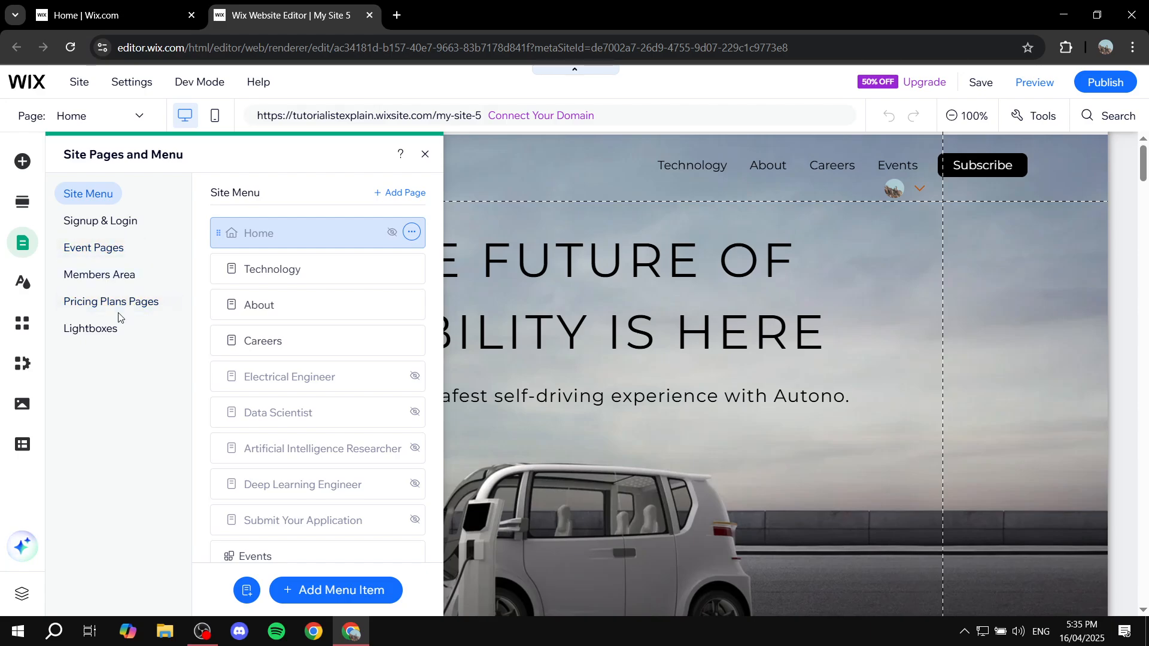
{"action": "left_click", "coordinate": [111, 304]}
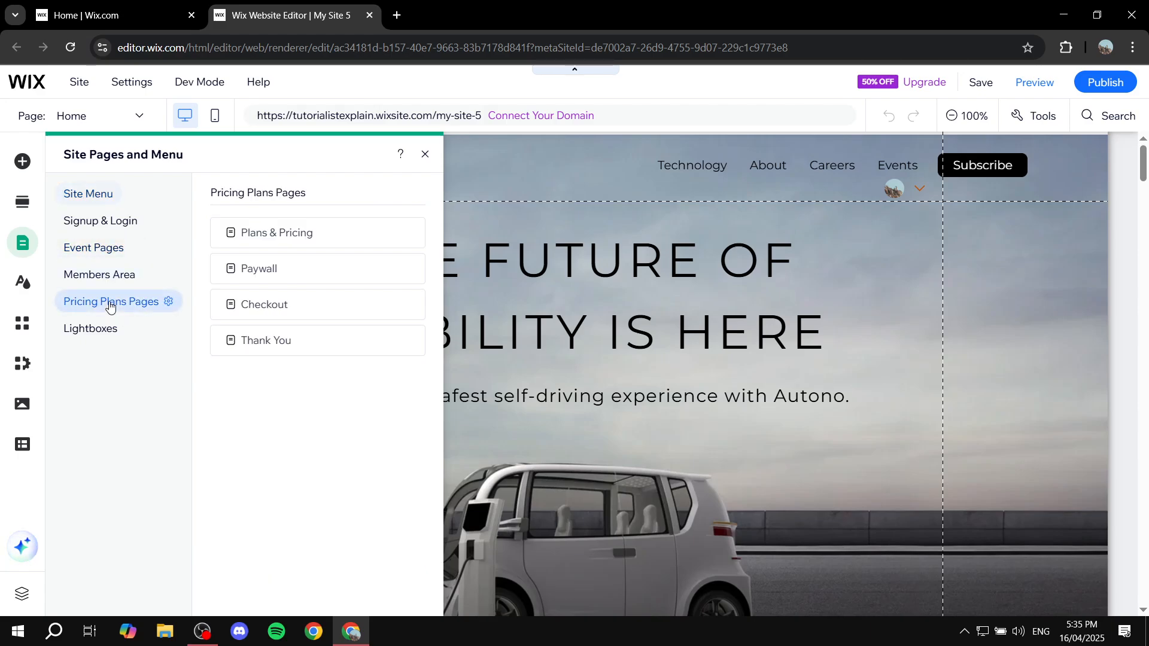
{"action": "left_click", "coordinate": [281, 236]}
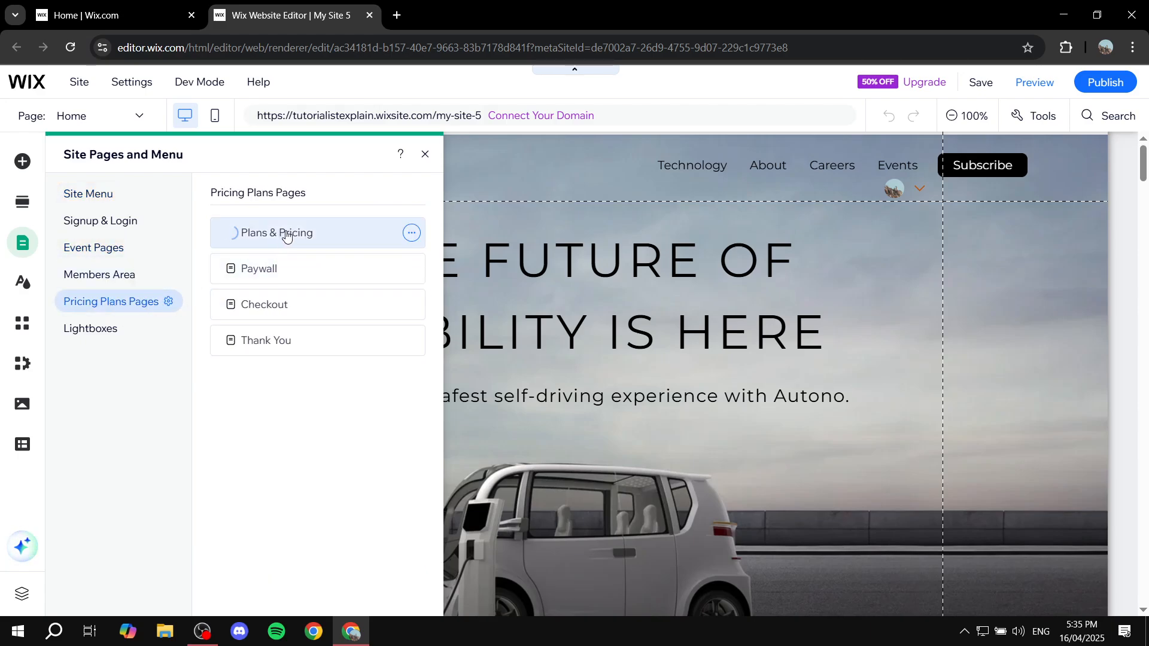
{"action": "left_click", "coordinate": [423, 157]}
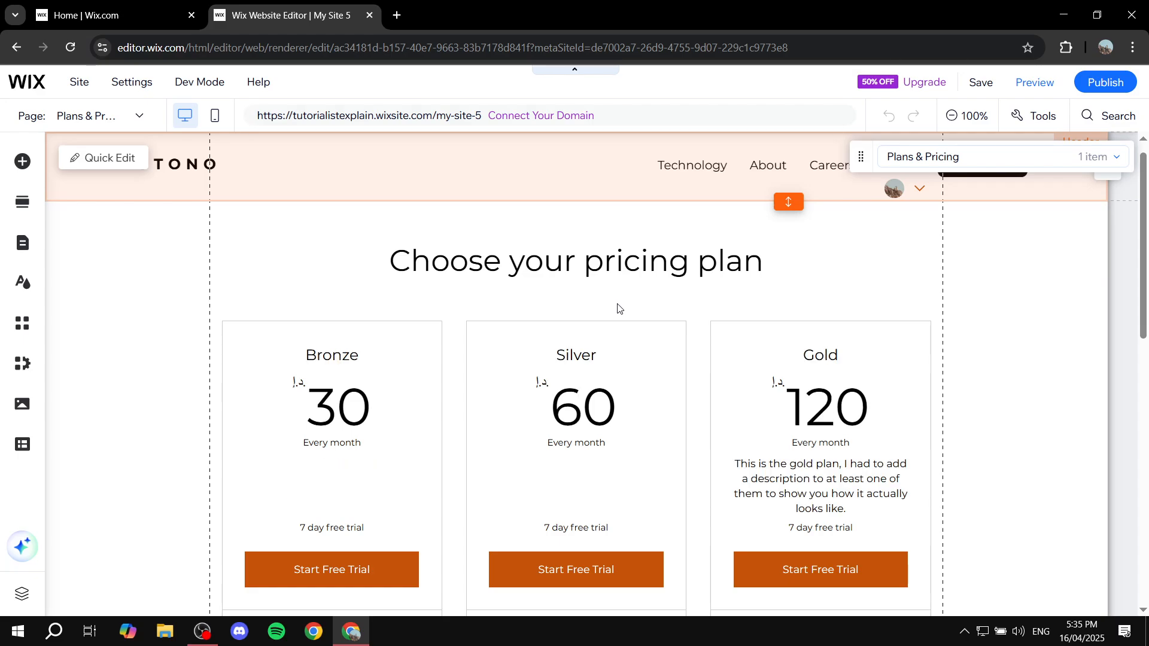
Review the plan descriptions and features on the page and open the settings of the Plans & Pricing element.
{"action": "scroll", "coordinate": [628, 281], "scroll_direction": "down", "scroll_amount": 3}
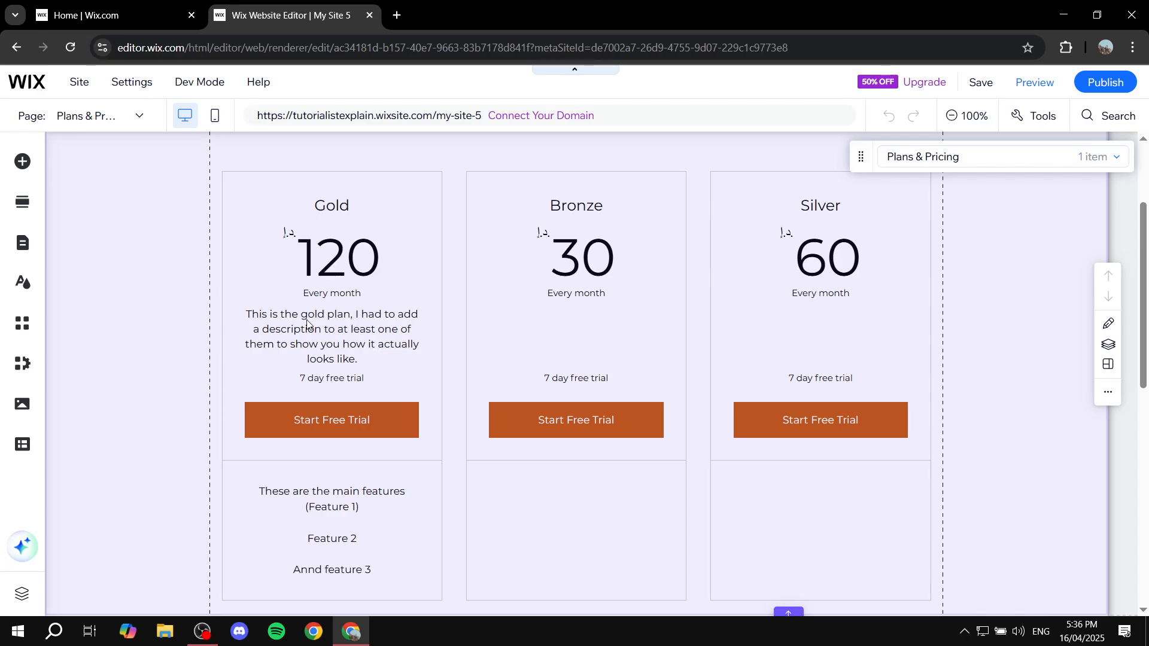
{"action": "left_click_drag", "start_coordinate": [246, 312], "coordinate": [428, 366]}
{"action": "left_click_drag", "start_coordinate": [259, 486], "coordinate": [425, 580]}
{"action": "scroll", "coordinate": [665, 359], "scroll_direction": "down", "scroll_amount": 7}
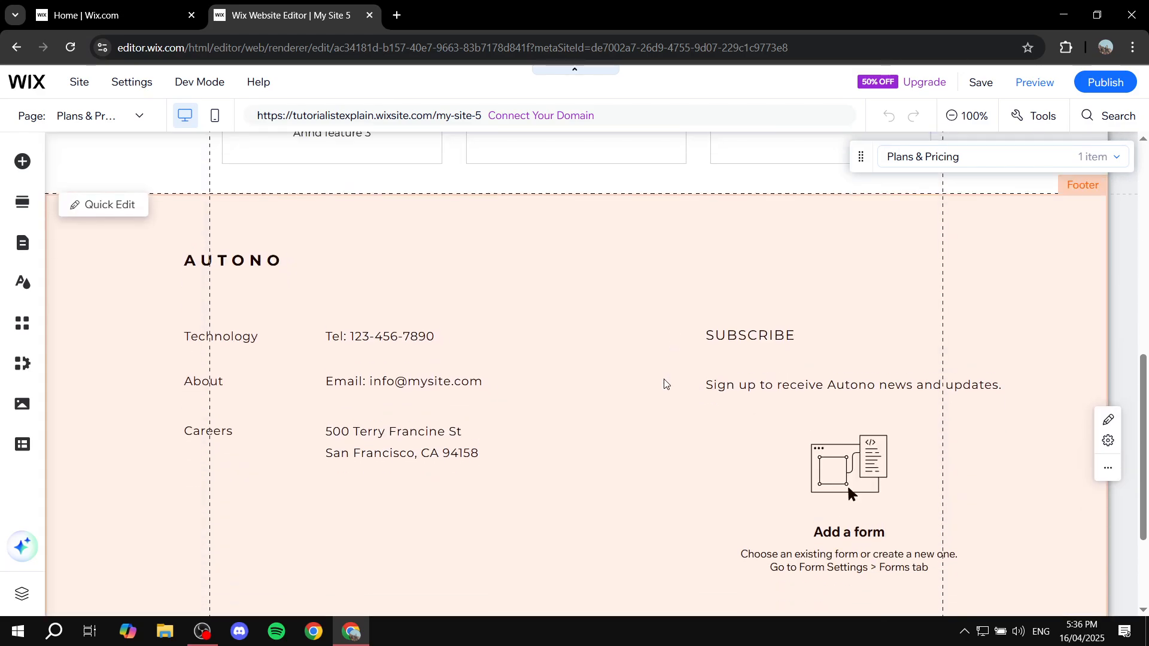
{"action": "scroll", "coordinate": [664, 384], "scroll_direction": "up", "scroll_amount": 10}
{"action": "left_click", "coordinate": [626, 401]}
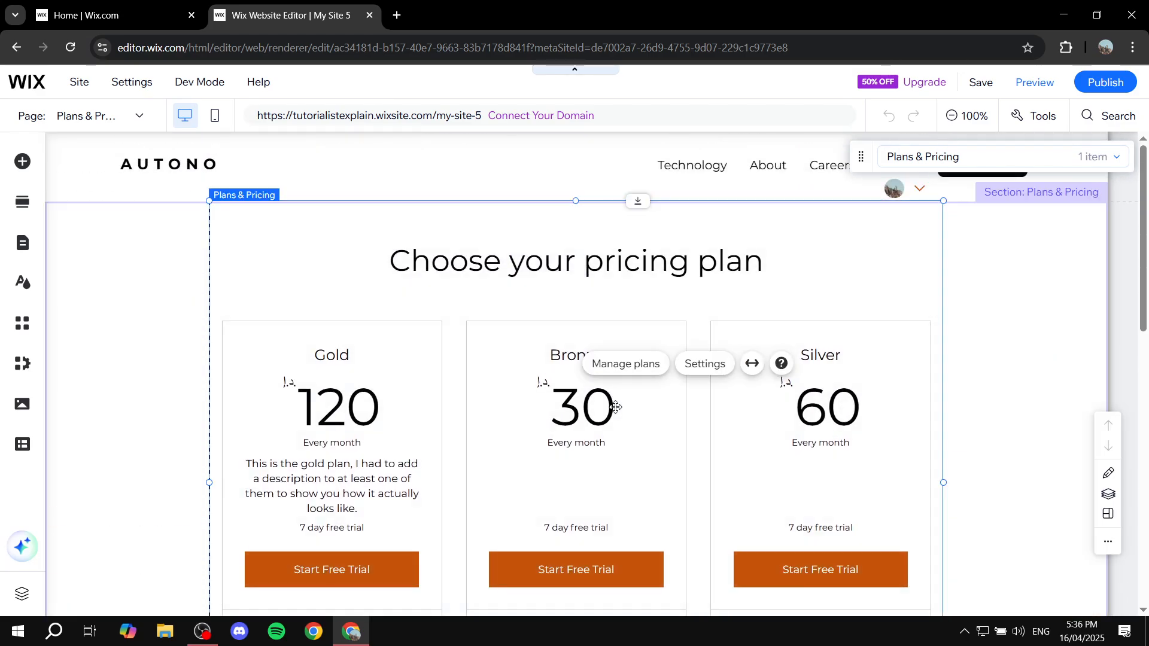
{"action": "left_click", "coordinate": [705, 366]}
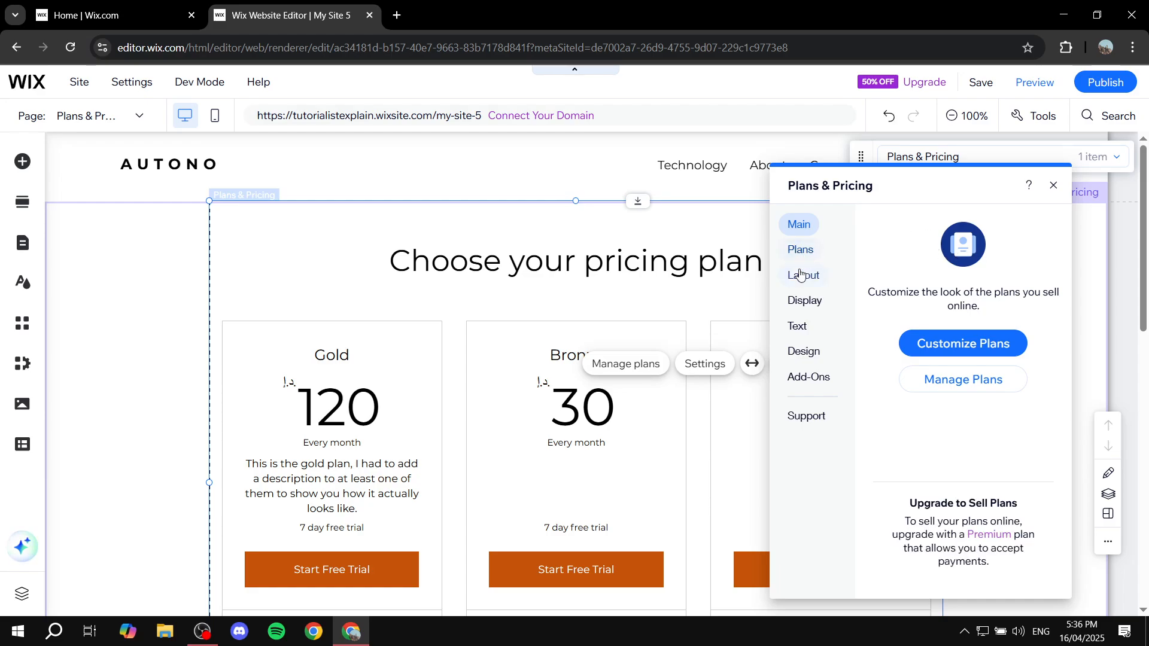
Try the left and right title alignments in the layout settings, return to centered, and look over the other layout options.
{"action": "left_click", "coordinate": [800, 276]}
{"action": "left_click", "coordinate": [887, 270]}
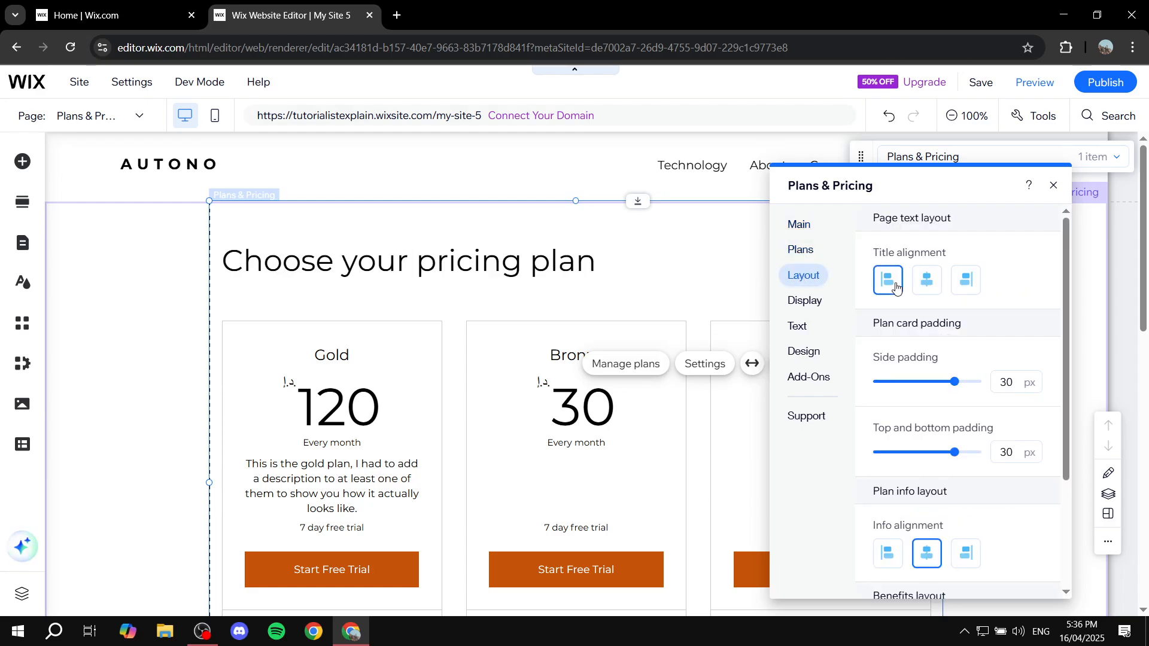
{"action": "left_click", "coordinate": [962, 277]}
{"action": "left_click", "coordinate": [927, 279]}
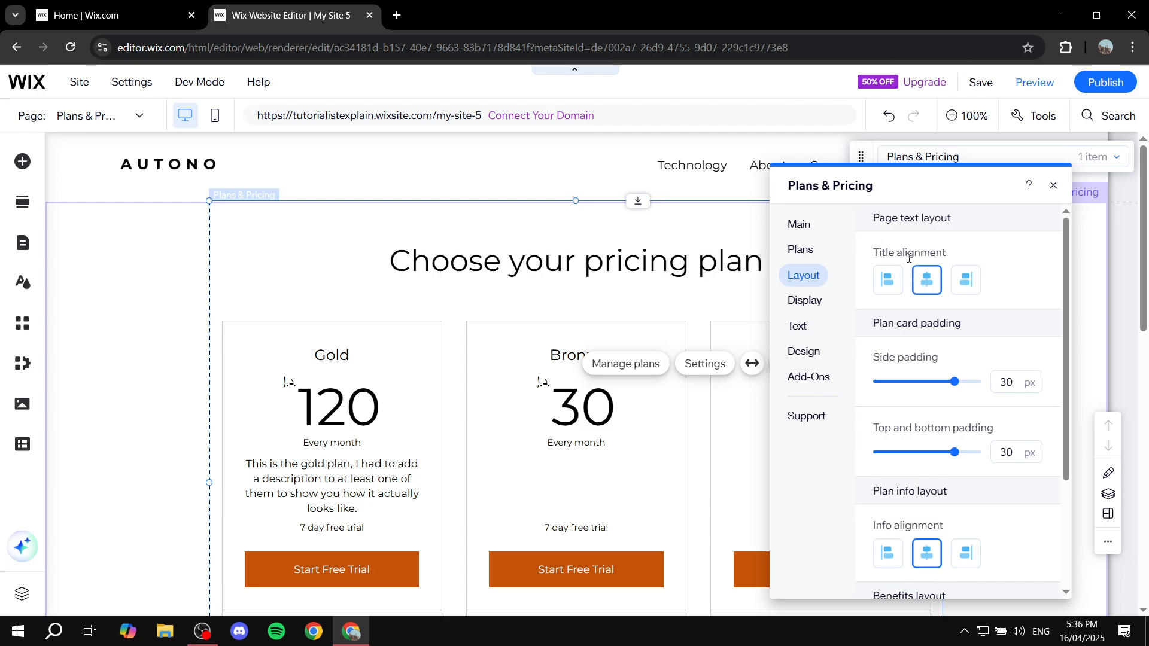
{"action": "scroll", "coordinate": [958, 398], "scroll_direction": "down", "scroll_amount": 3}
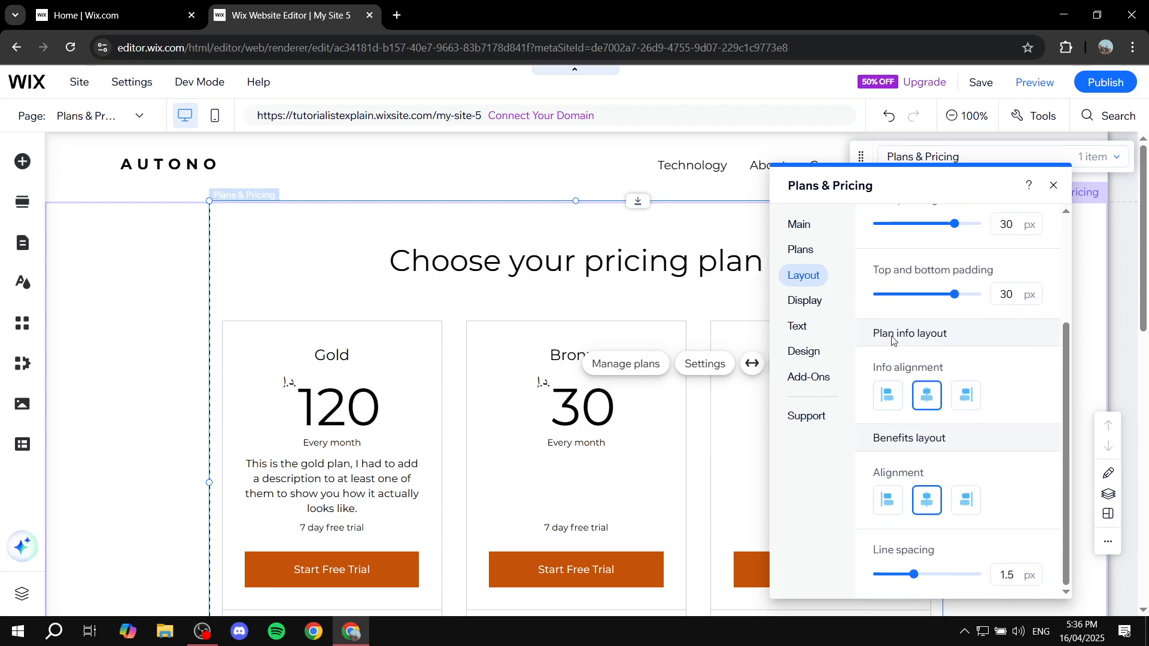
Choose Silver as the highlighted plan in the display settings and check the plan cards on the page.
{"action": "left_click", "coordinate": [818, 311]}
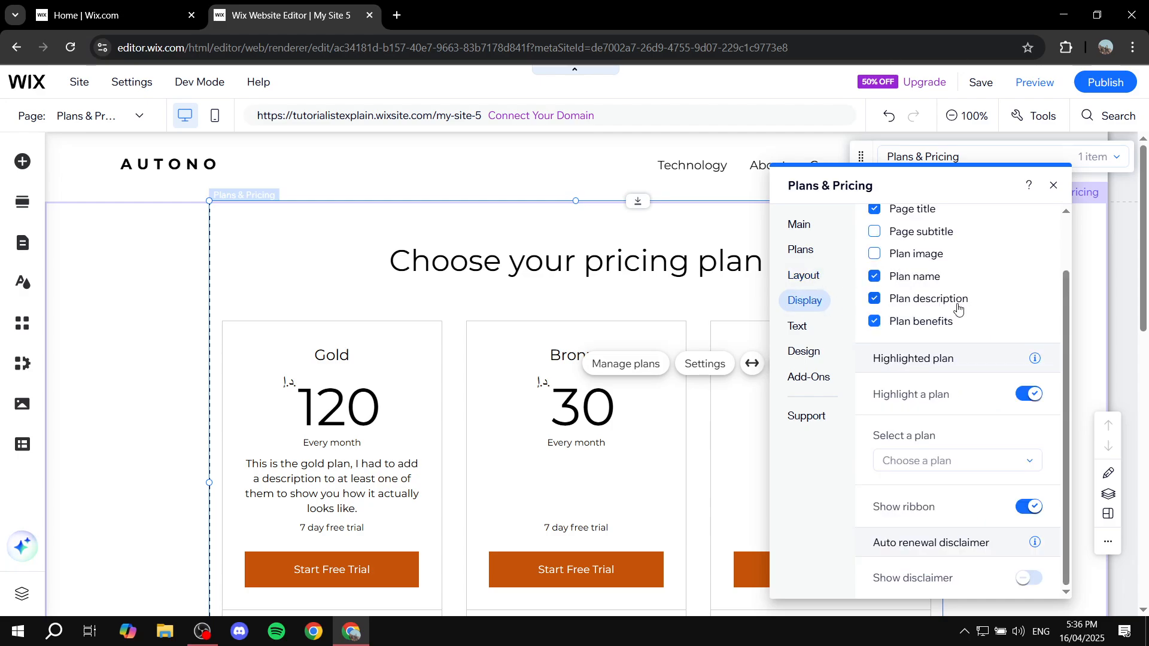
{"action": "scroll", "coordinate": [957, 281], "scroll_direction": "up", "scroll_amount": 2}
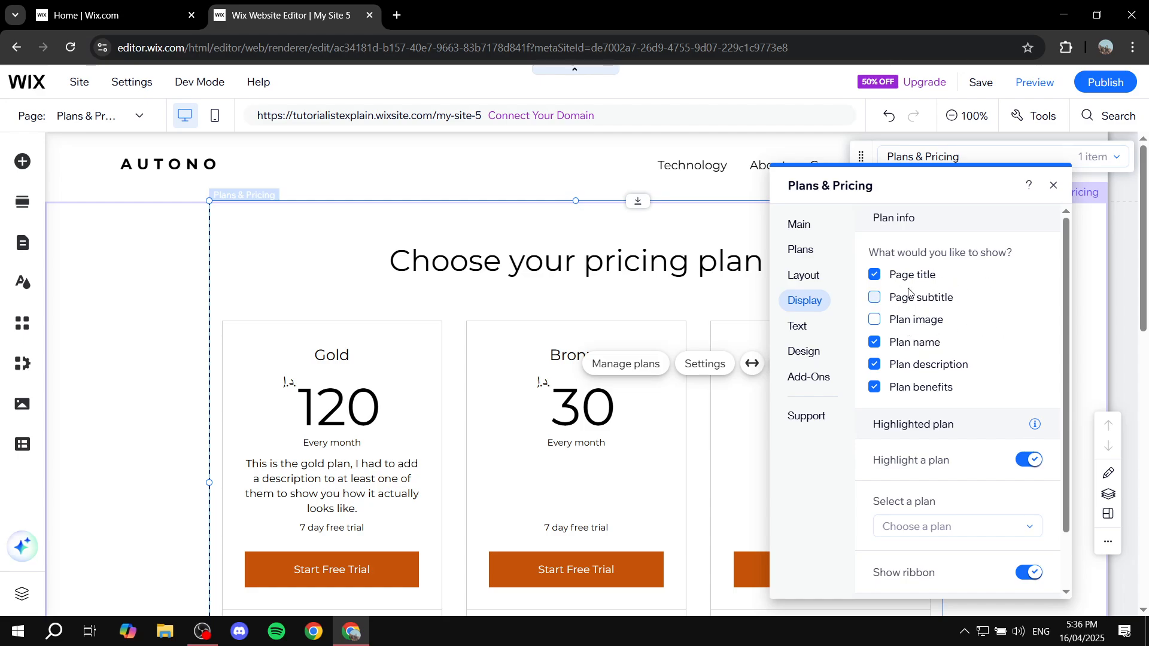
{"action": "scroll", "coordinate": [964, 324], "scroll_direction": "down", "scroll_amount": 1}
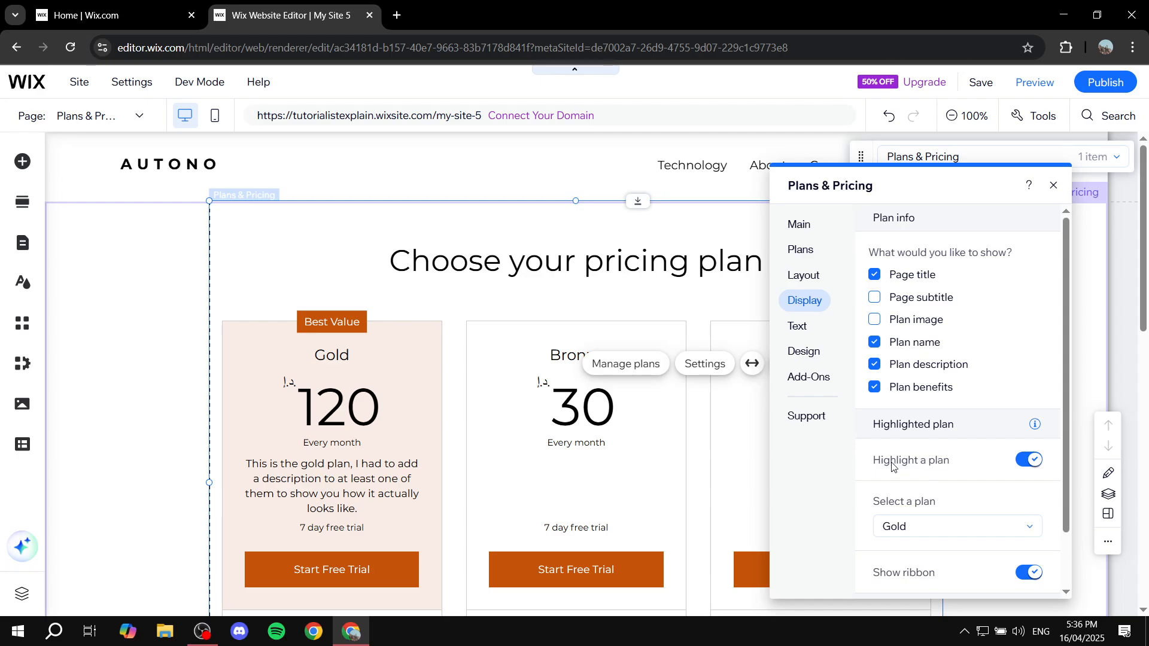
{"action": "scroll", "coordinate": [894, 465], "scroll_direction": "down", "scroll_amount": 1}
{"action": "left_click", "coordinate": [973, 464]}
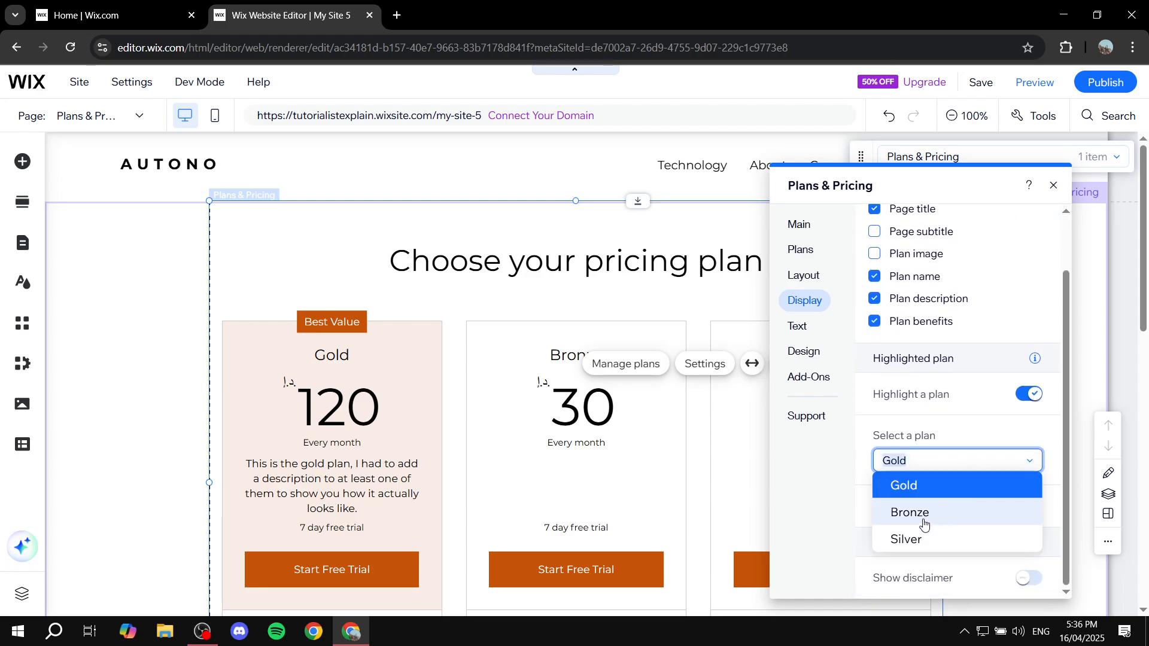
{"action": "left_click", "coordinate": [906, 540]}
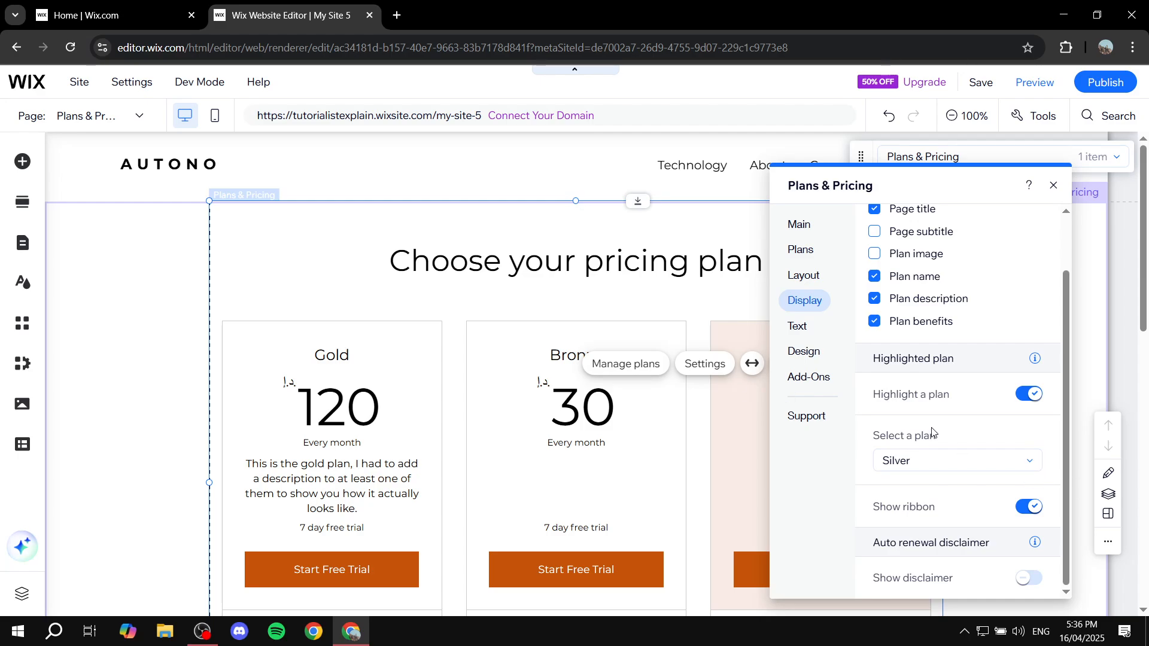
{"action": "scroll", "coordinate": [962, 428], "scroll_direction": "down", "scroll_amount": 6}
{"action": "scroll", "coordinate": [1115, 436], "scroll_direction": "up", "scroll_amount": 8}
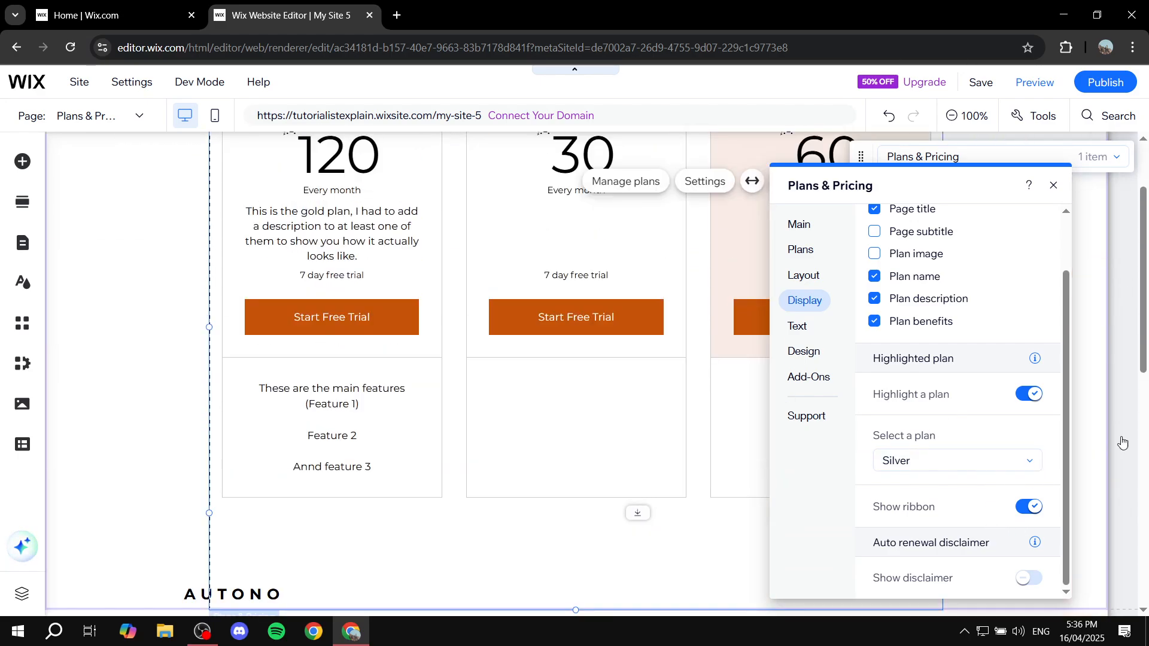
{"action": "scroll", "coordinate": [1006, 513], "scroll_direction": "down", "scroll_amount": 2}
{"action": "scroll", "coordinate": [1006, 513], "scroll_direction": "down", "scroll_amount": 2}
{"action": "scroll", "coordinate": [969, 344], "scroll_direction": "up", "scroll_amount": 2}
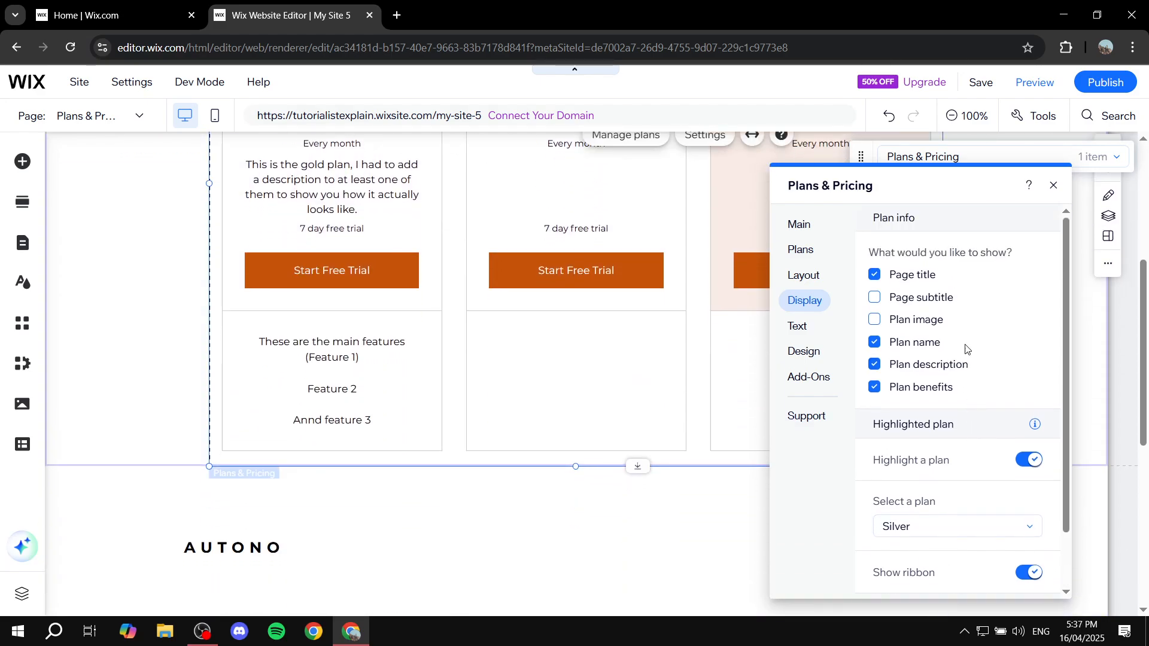
Set the fill color of the plan buttons to the grey theme color #B4B4B4 in the design settings.
{"action": "left_click", "coordinate": [788, 355]}
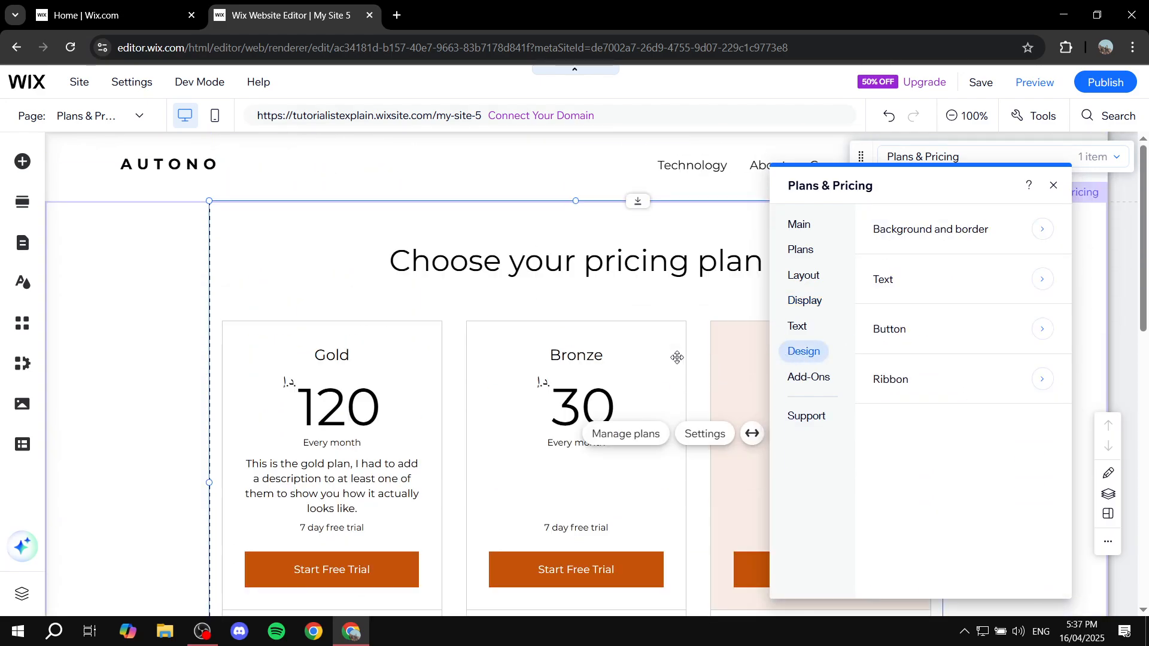
{"action": "left_click", "coordinate": [943, 331]}
{"action": "scroll", "coordinate": [961, 407], "scroll_direction": "down", "scroll_amount": 5}
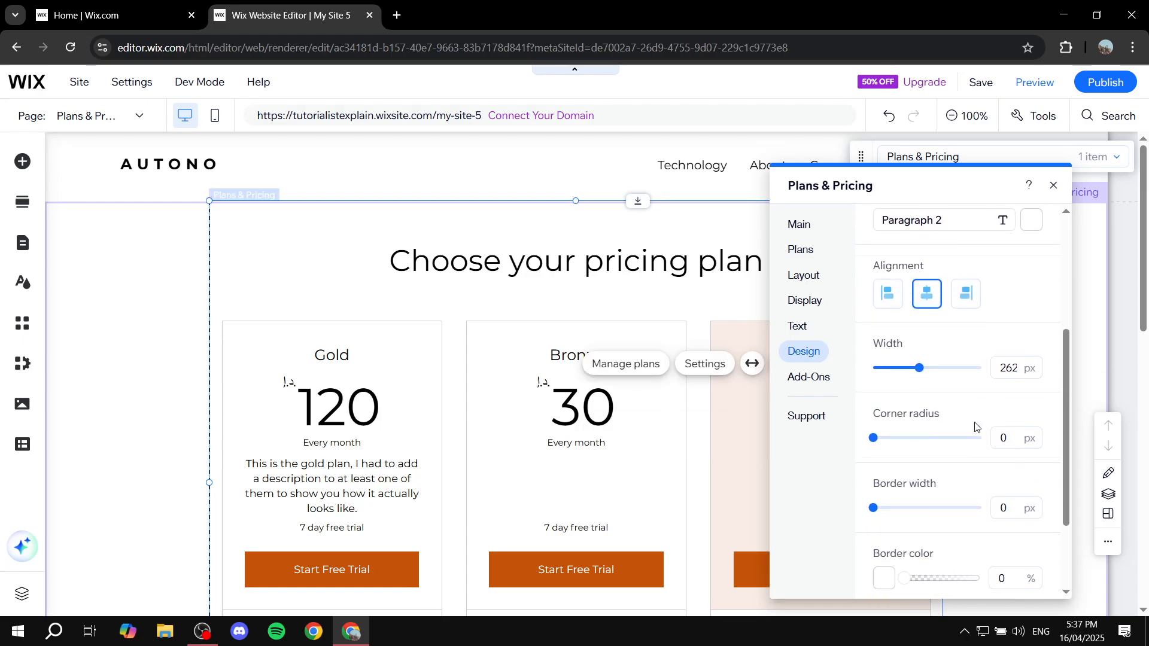
{"action": "left_click", "coordinate": [878, 532]}
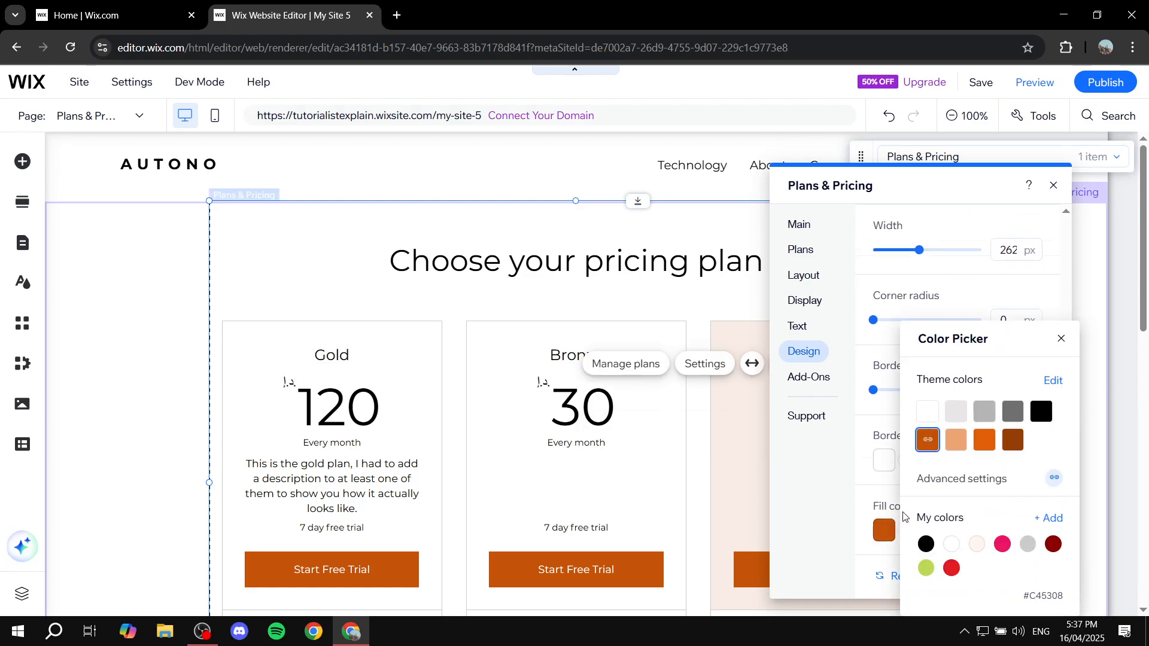
{"action": "left_click", "coordinate": [984, 413]}
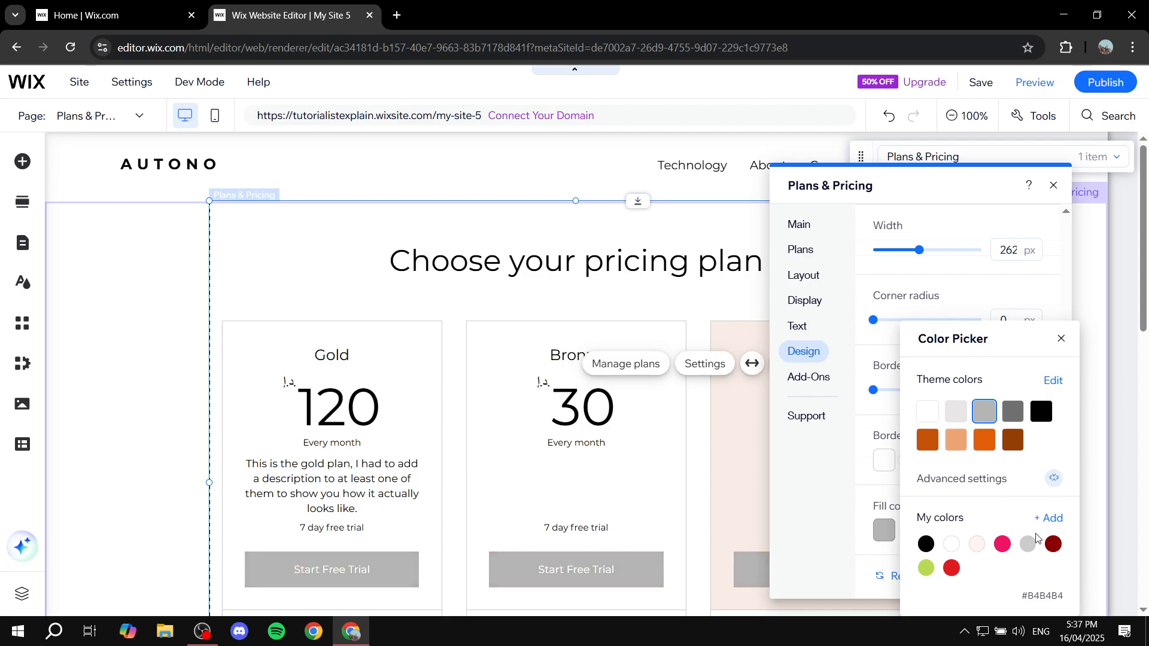
{"action": "left_click", "coordinate": [1060, 339]}
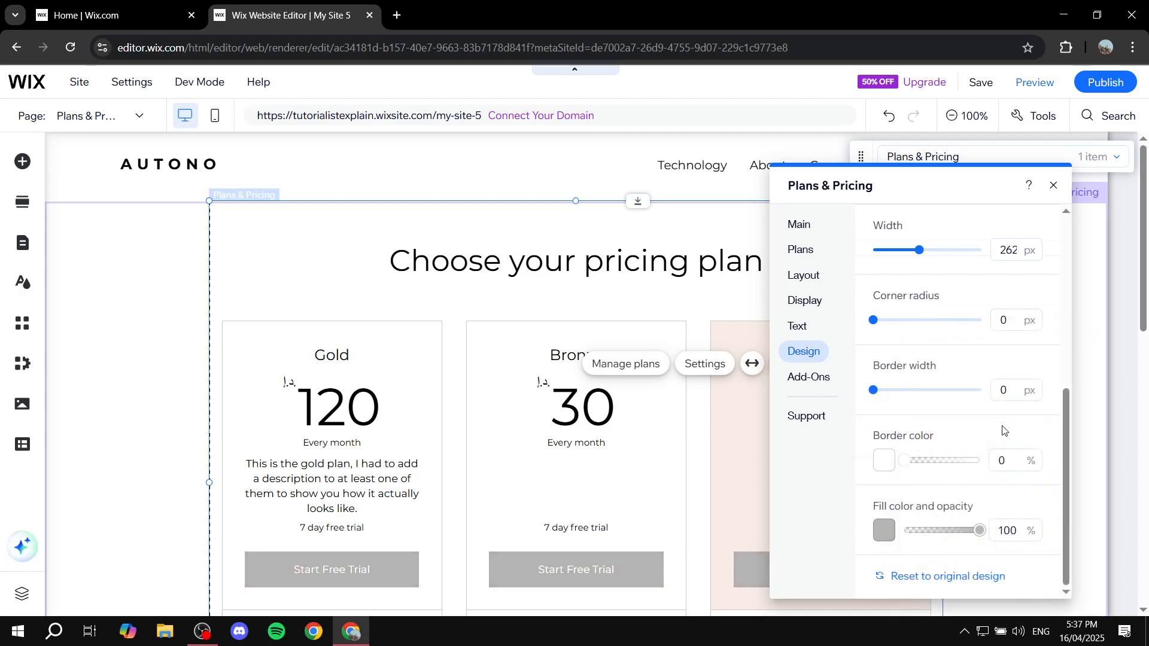
Examine the regular and highlighted button design options, and close the Plans & Pricing settings.
{"action": "scroll", "coordinate": [983, 425], "scroll_direction": "up", "scroll_amount": 5}
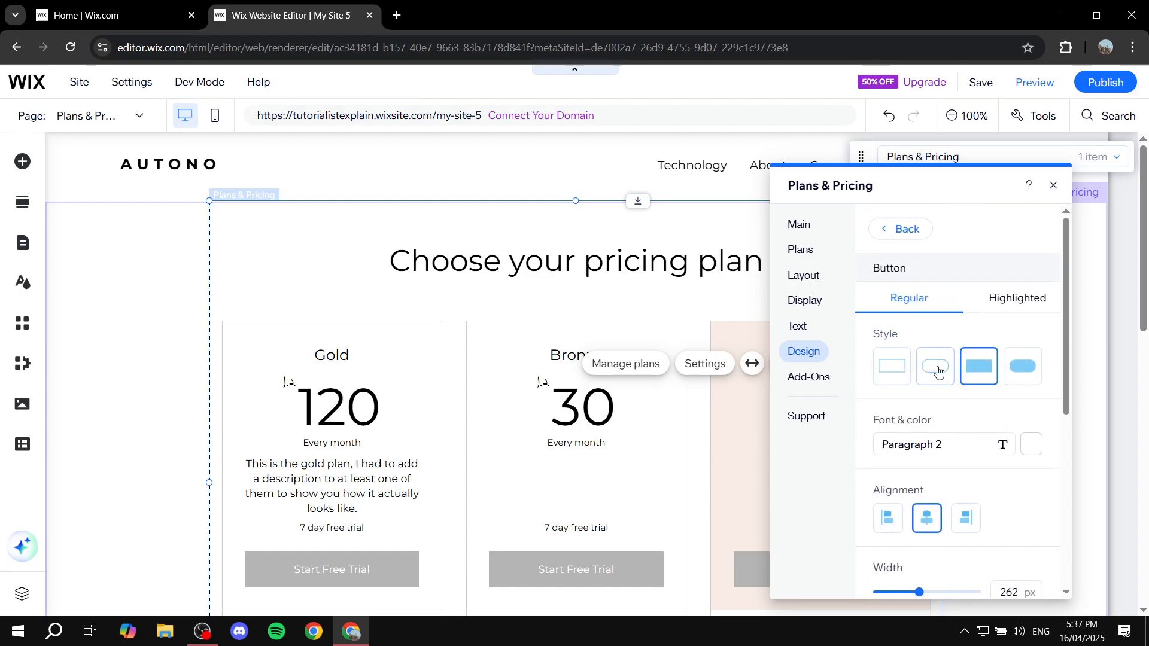
{"action": "left_click", "coordinate": [1020, 301]}
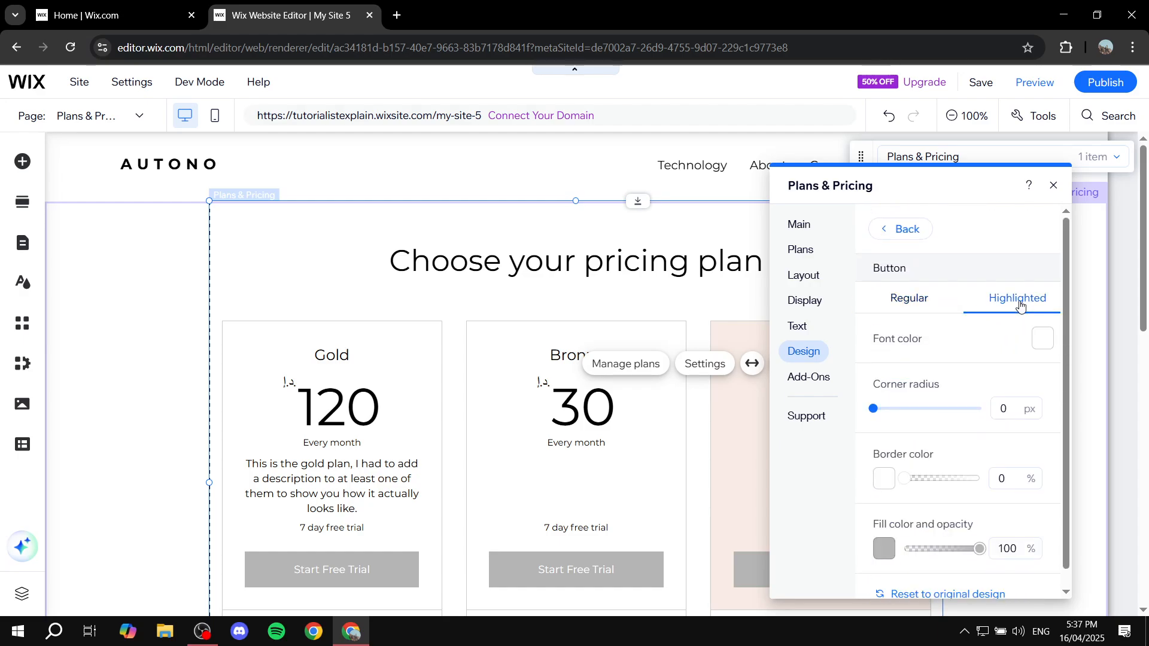
{"action": "scroll", "coordinate": [999, 400], "scroll_direction": "down", "scroll_amount": 1}
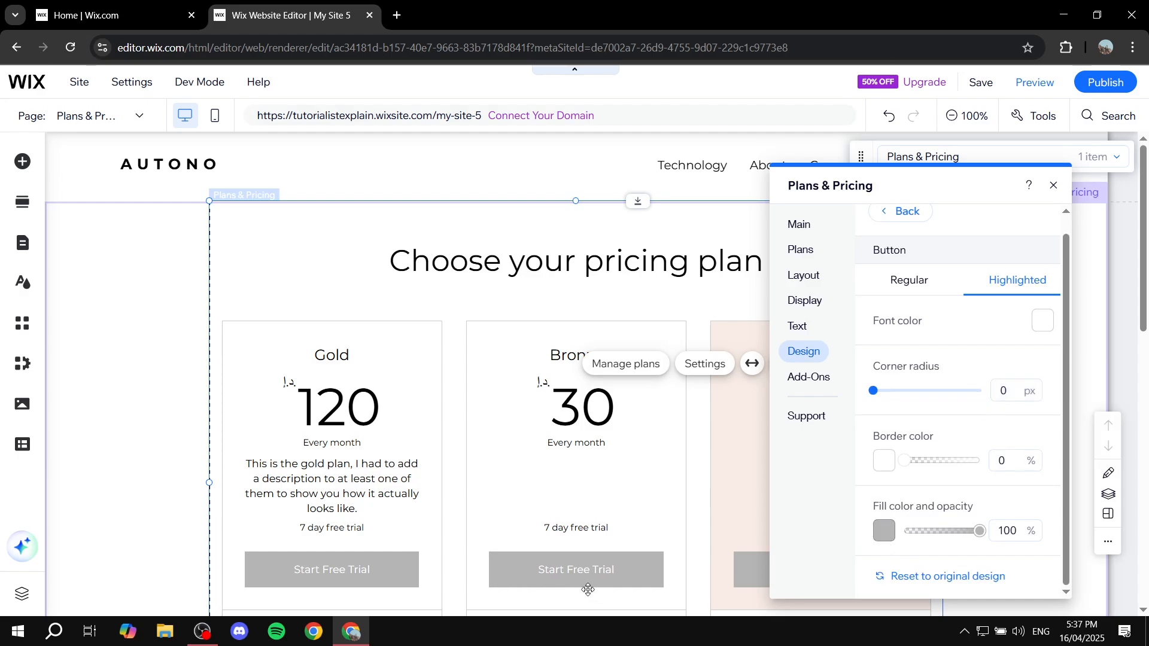
{"action": "left_click", "coordinate": [1055, 189]}
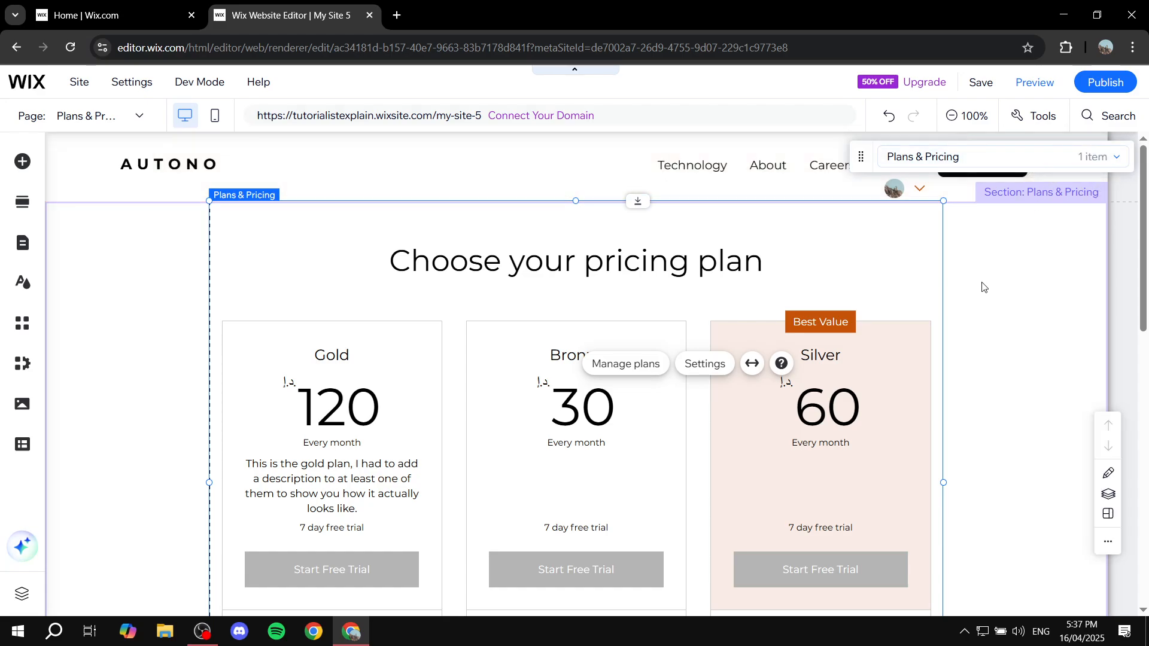
{"action": "left_click", "coordinate": [984, 287]}
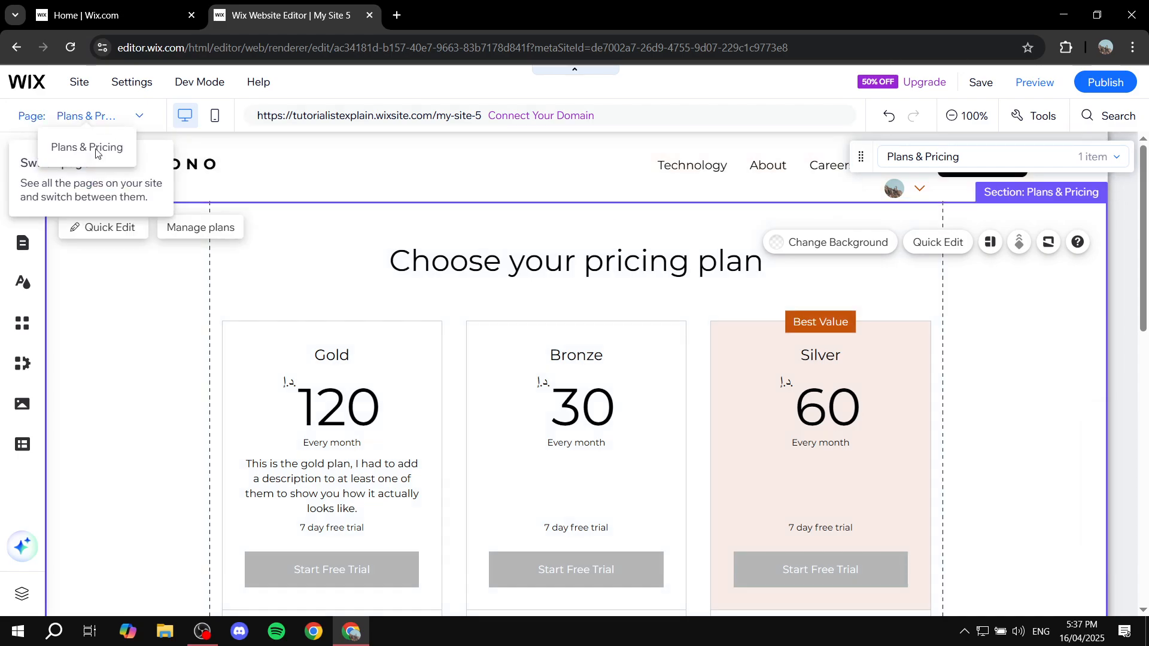
Open the access permissions in the page settings of the Technology page from the site menu.
{"action": "left_click", "coordinate": [22, 242]}
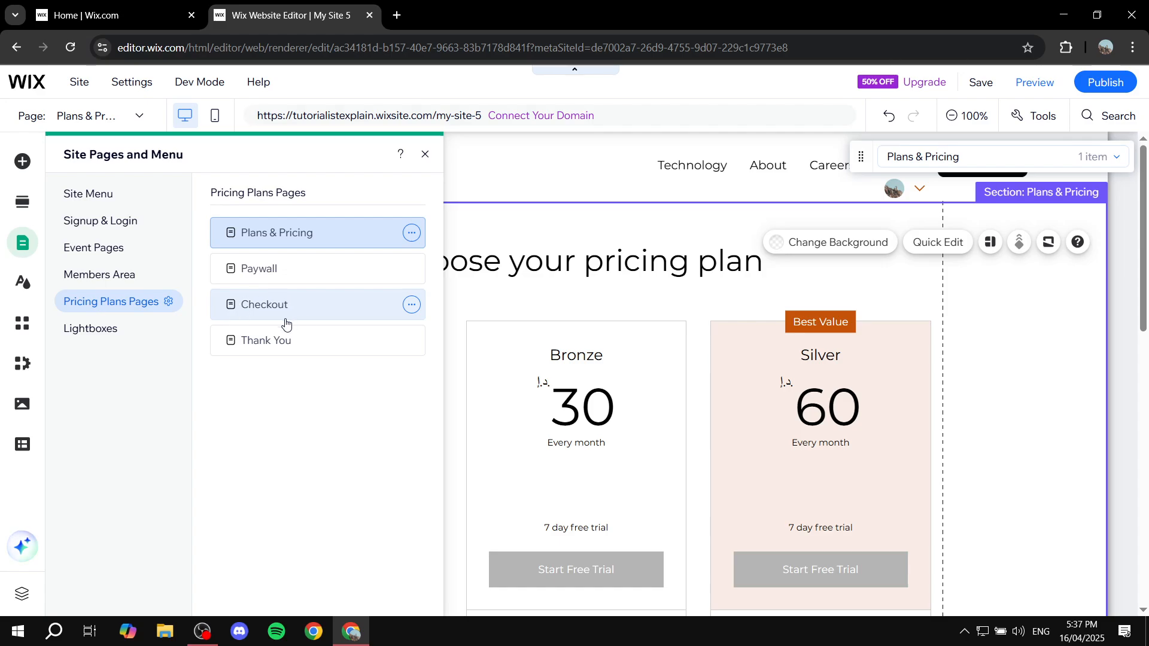
{"action": "left_click", "coordinate": [98, 195]}
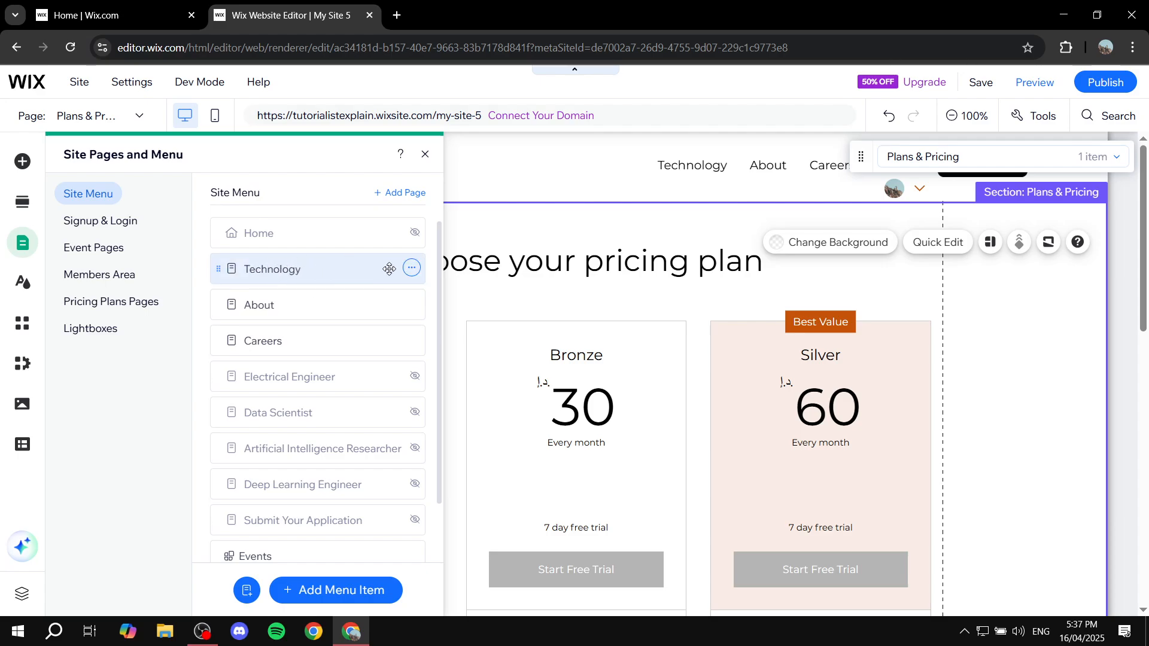
{"action": "left_click", "coordinate": [413, 273]}
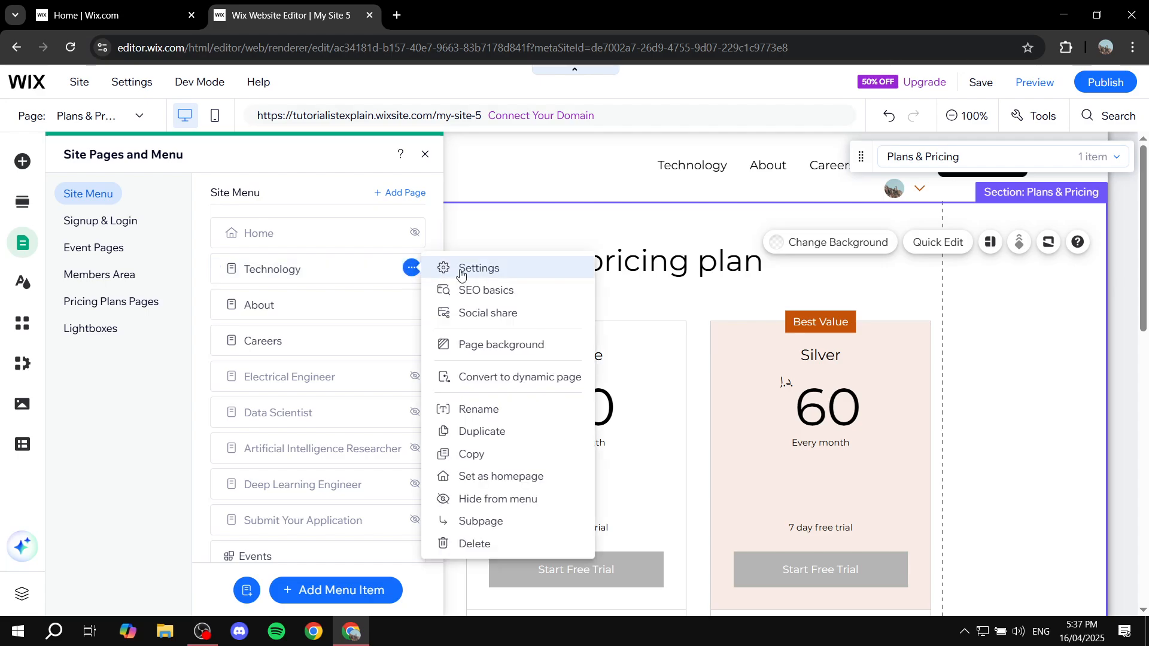
{"action": "left_click", "coordinate": [464, 269]}
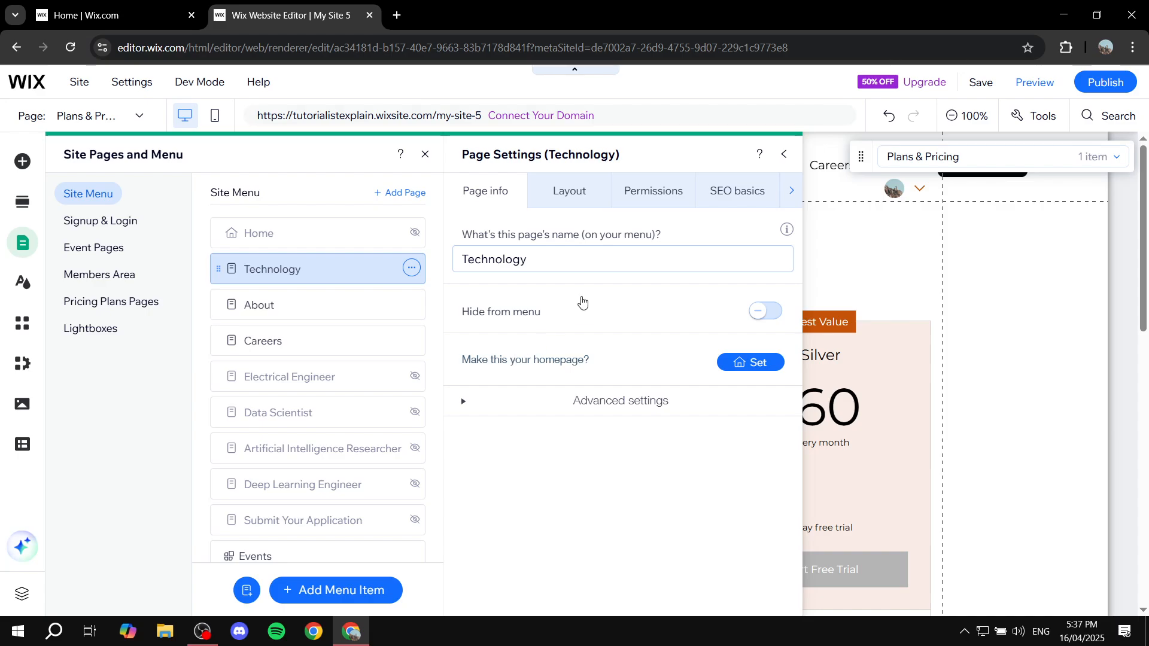
{"action": "left_click", "coordinate": [657, 197]}
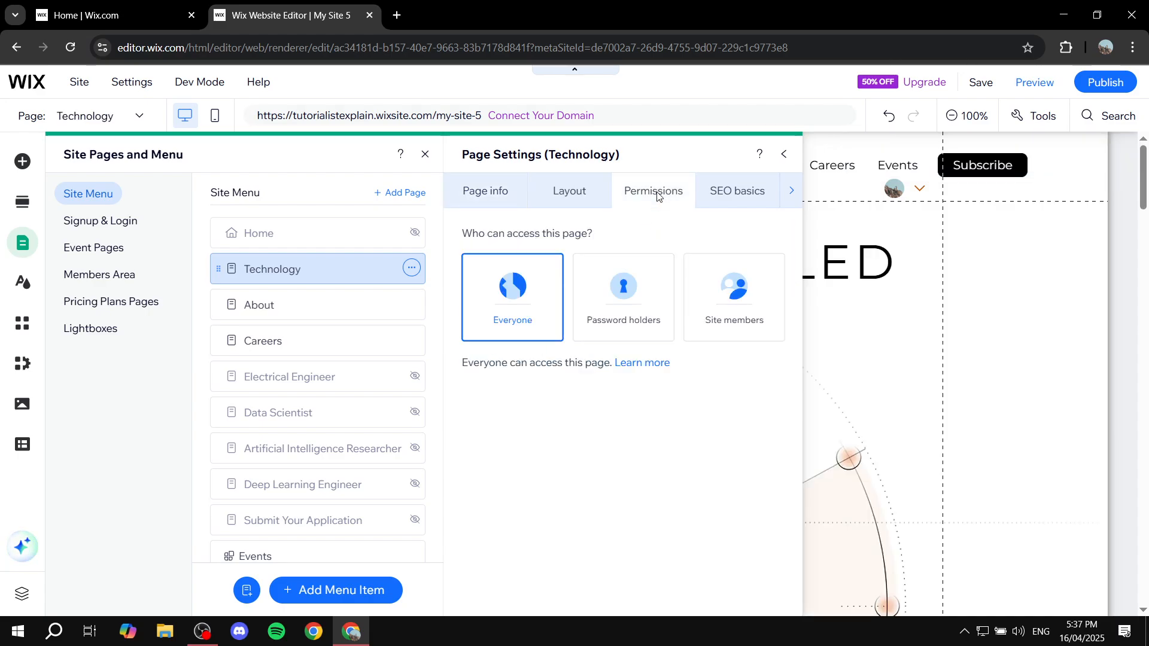
Restrict access to the Technology page to site members, limited to specific members only.
{"action": "left_click", "coordinate": [727, 300]}
{"action": "scroll", "coordinate": [531, 420], "scroll_direction": "down", "scroll_amount": 3}
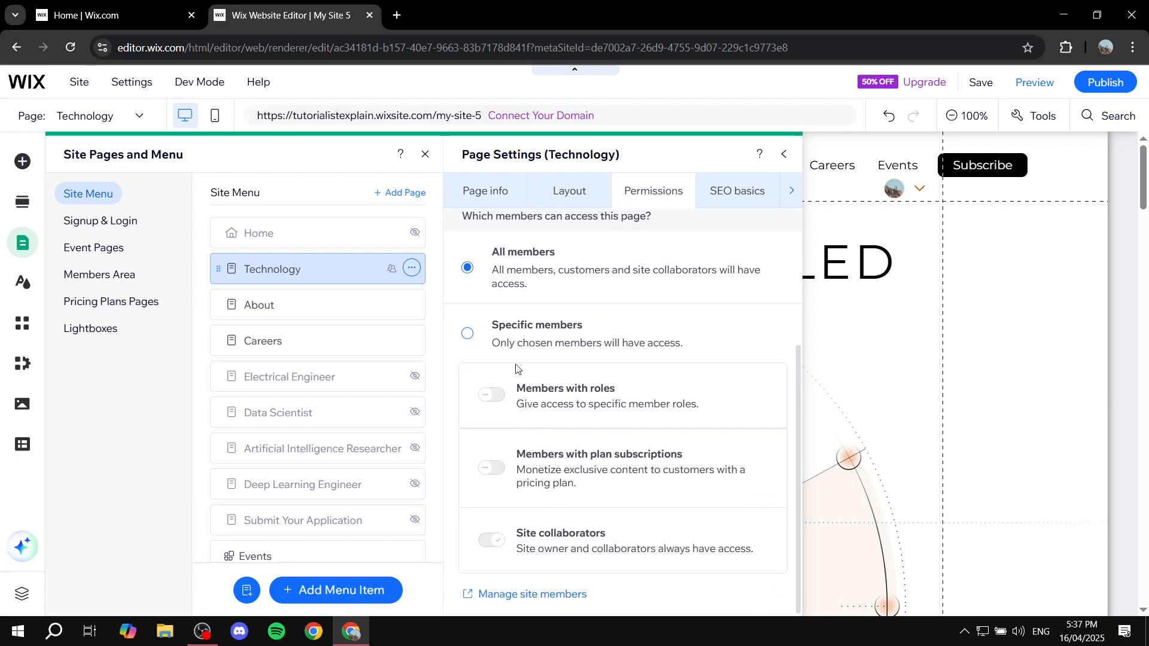
{"action": "left_click", "coordinate": [486, 325]}
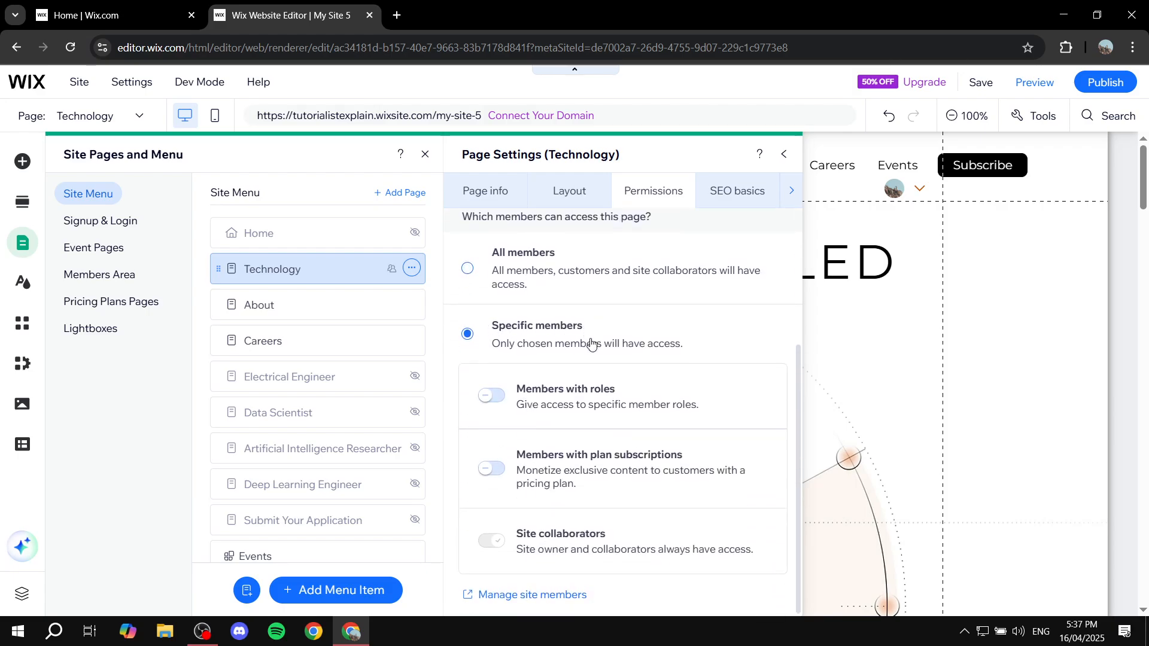
Give access to members with plan subscriptions, connect the Silver plan, and close the page settings and site pages list.
{"action": "left_click", "coordinate": [500, 468]}
{"action": "left_click", "coordinate": [582, 478]}
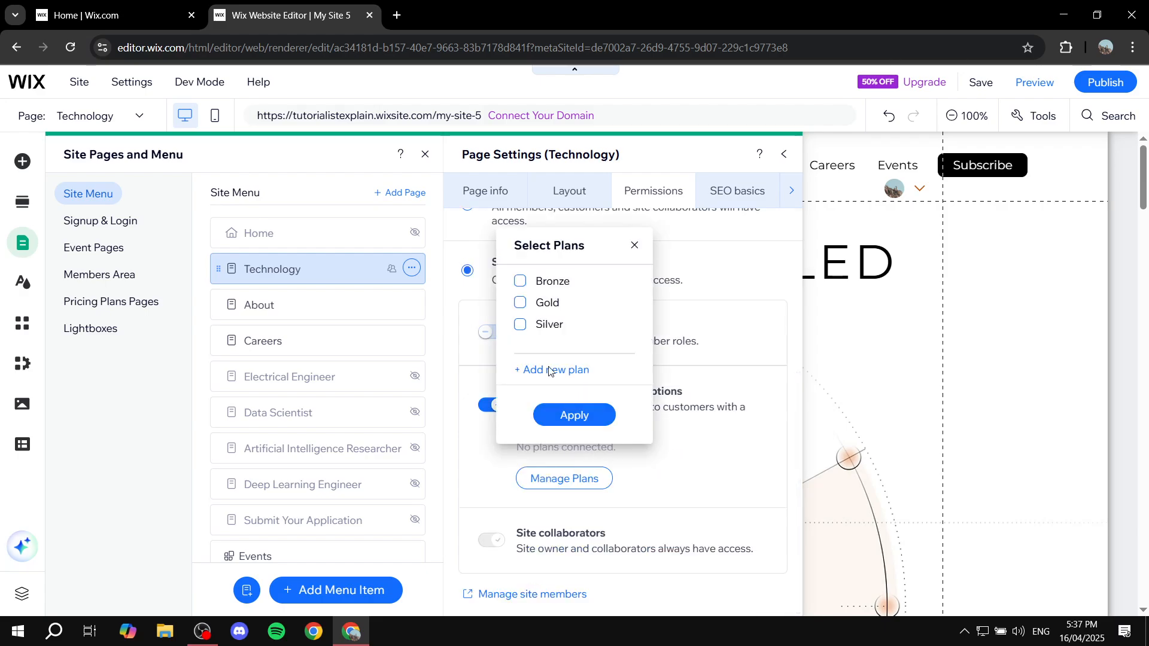
{"action": "left_click", "coordinate": [520, 324]}
{"action": "left_click", "coordinate": [575, 415]}
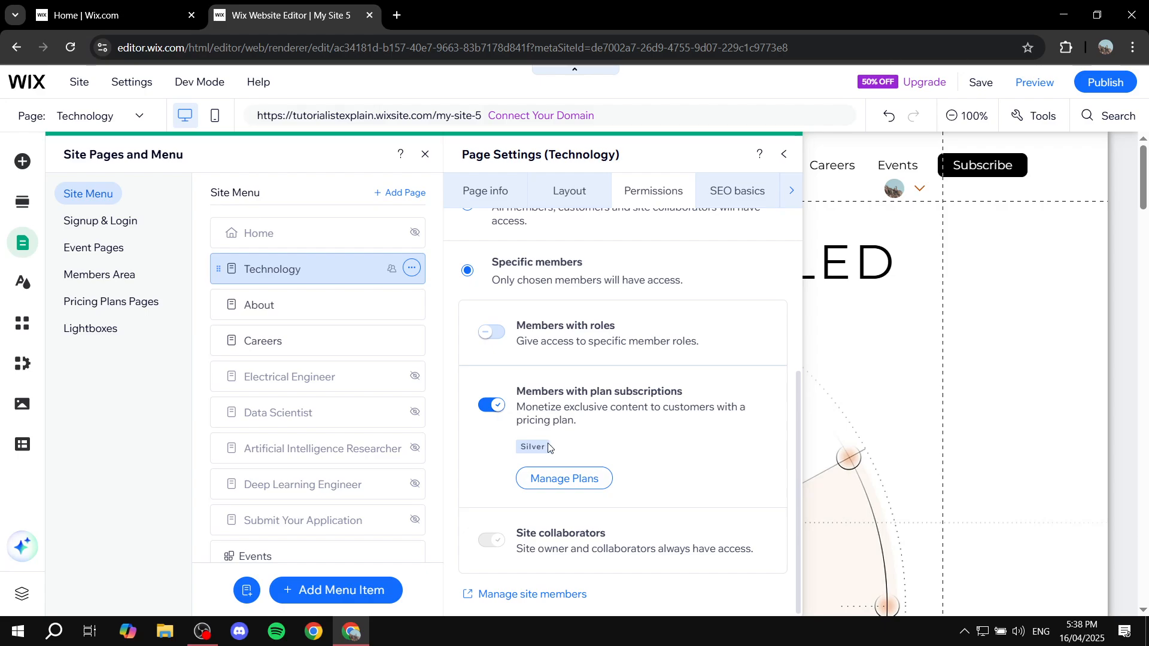
{"action": "left_click", "coordinate": [784, 154]}
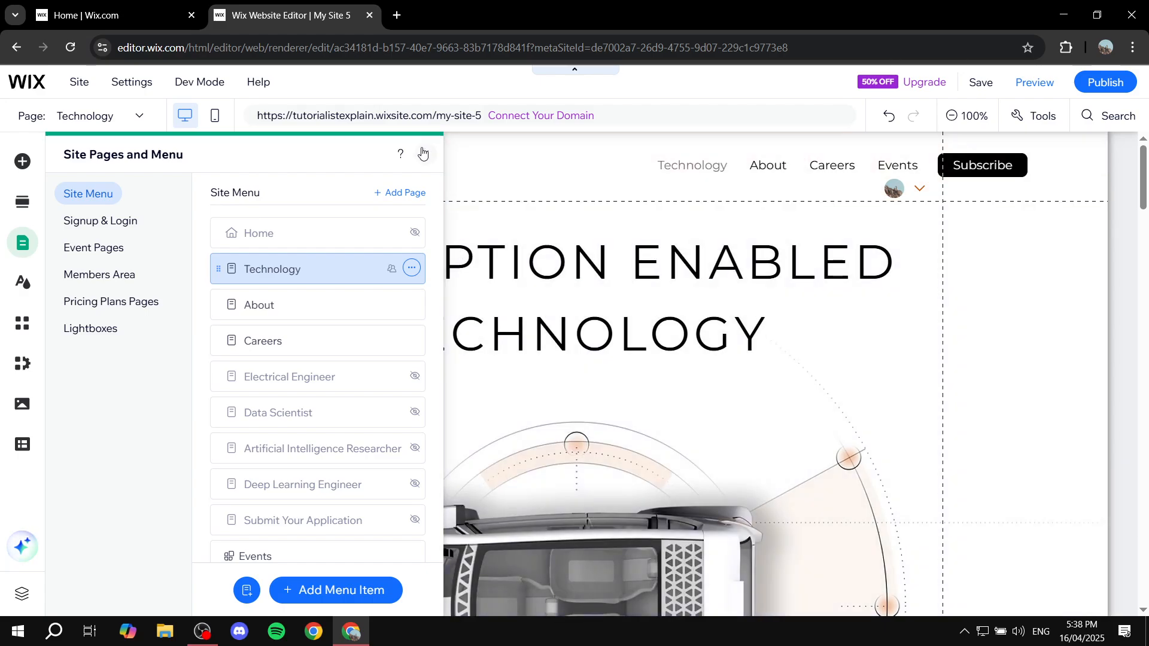
{"action": "left_click", "coordinate": [425, 154]}
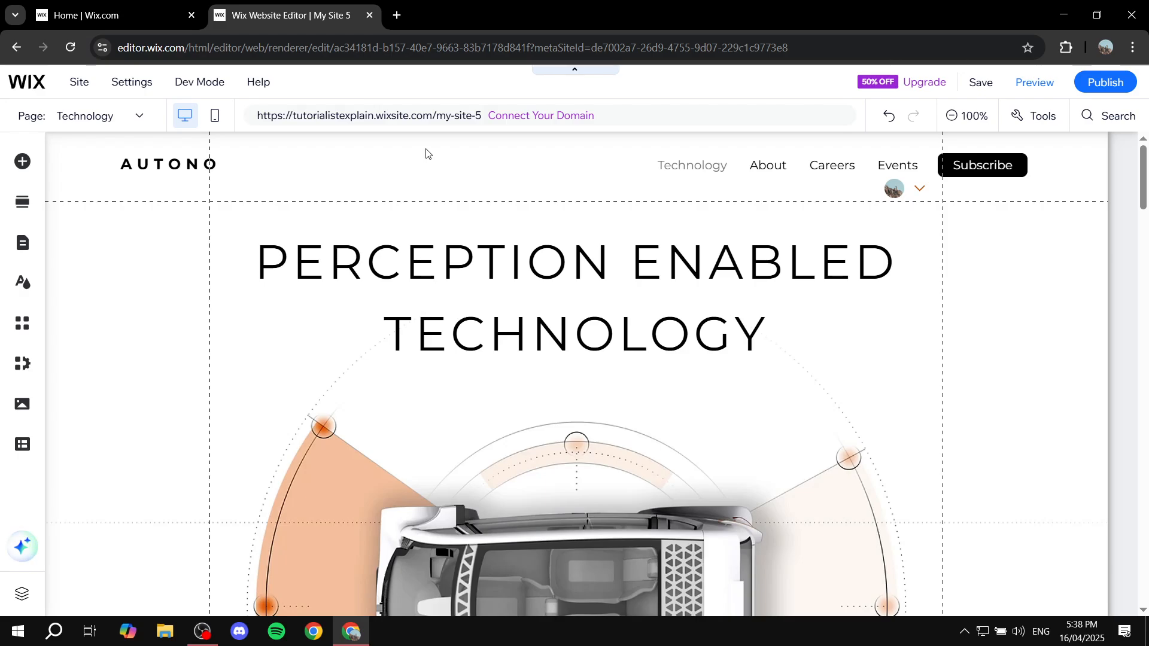